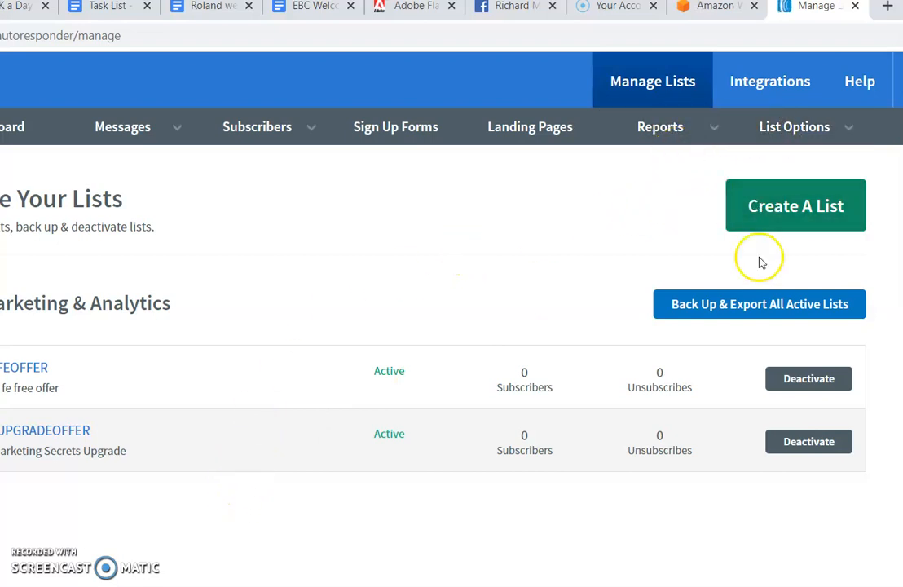
Open the list settings and view the basic information of the CBMRKTGUPGRADEOFFER list
click(789, 131)
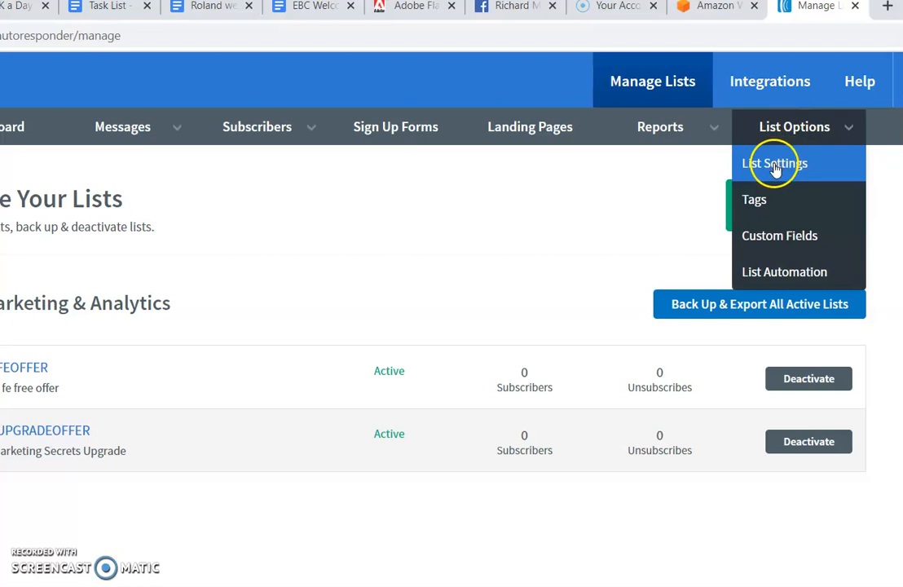
click(776, 165)
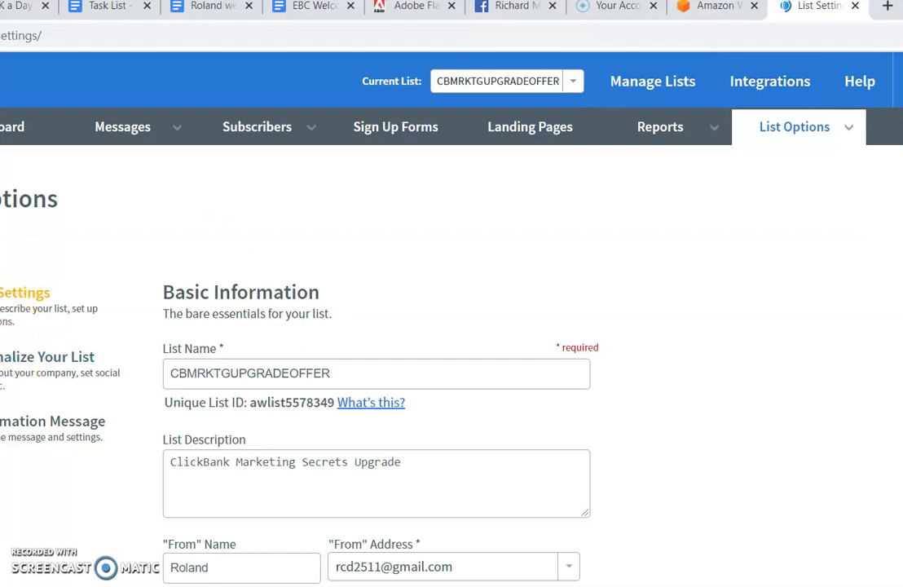
scroll(460, 330, down, 1)
scroll(461, 330, up, 1)
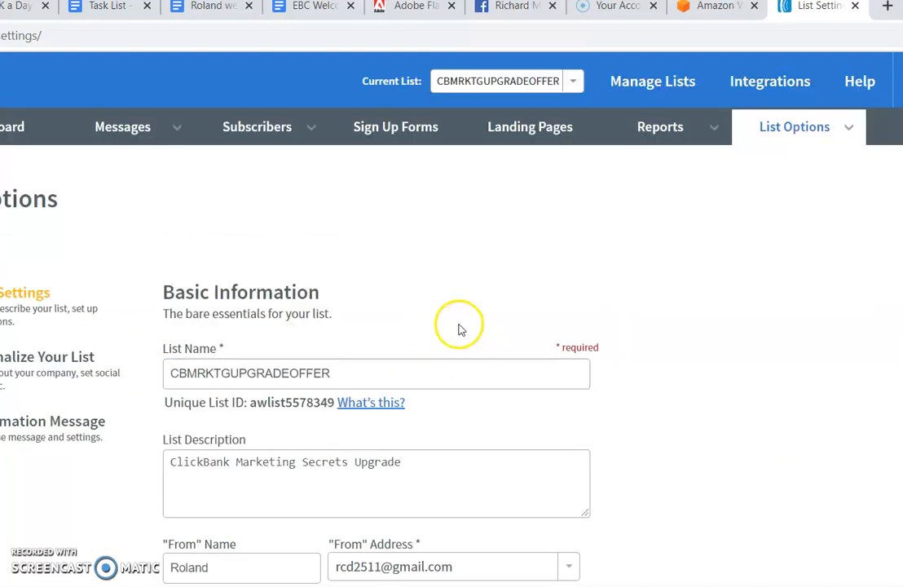
Review the list's company branding, confirmation message content and confirmation message settings
click(31, 372)
click(36, 422)
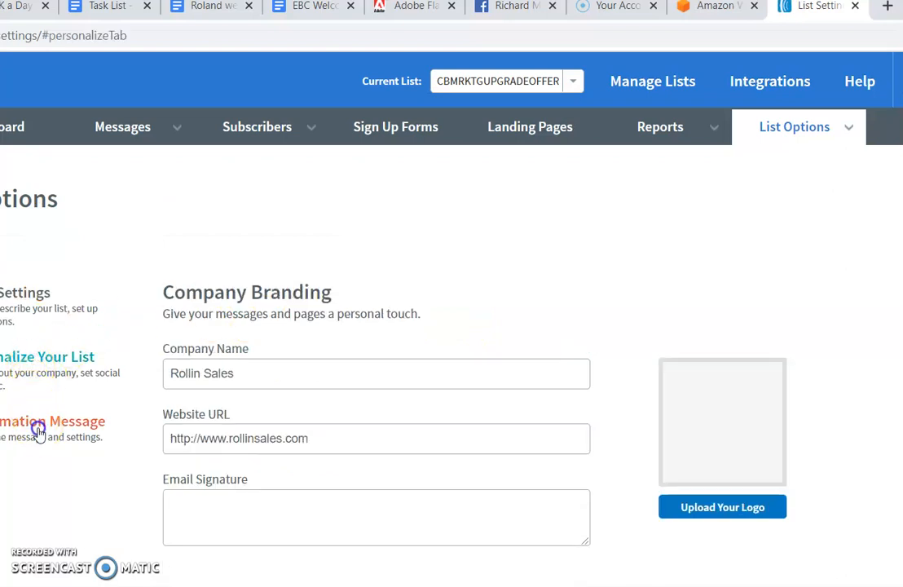
scroll(601, 397, down, 7)
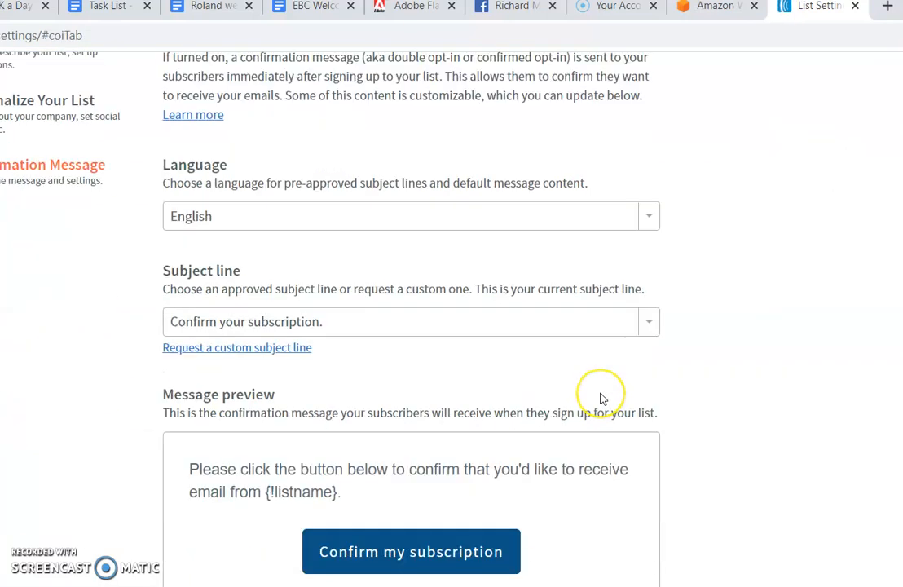
scroll(601, 397, down, 2)
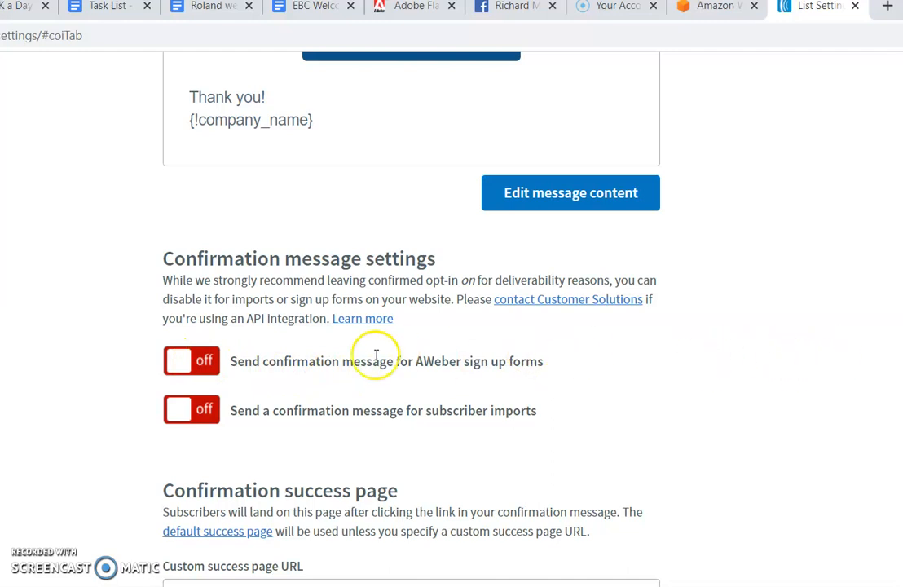
scroll(705, 235, up, 10)
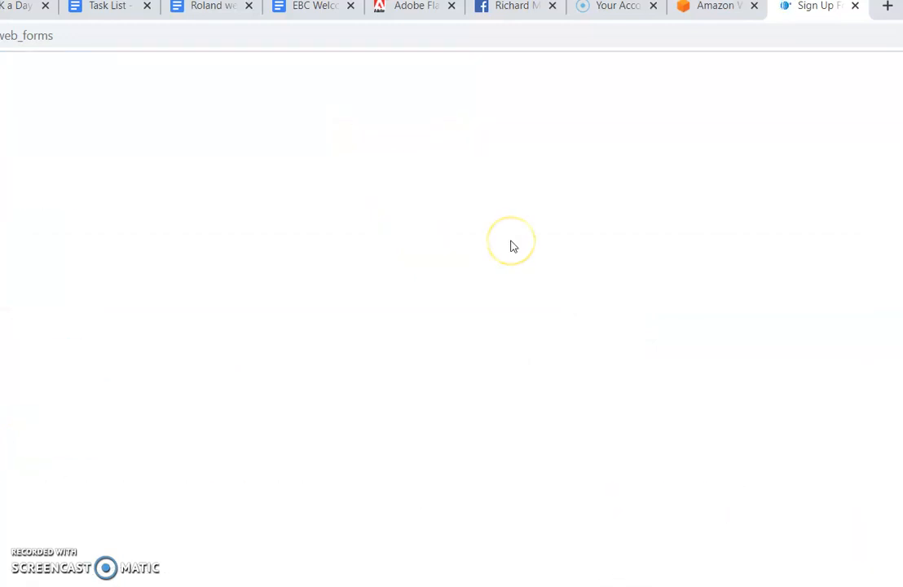
View the sign up forms overview and switch the current list to CBMRKTGUPGRADEOFFER
scroll(514, 246, down, 2)
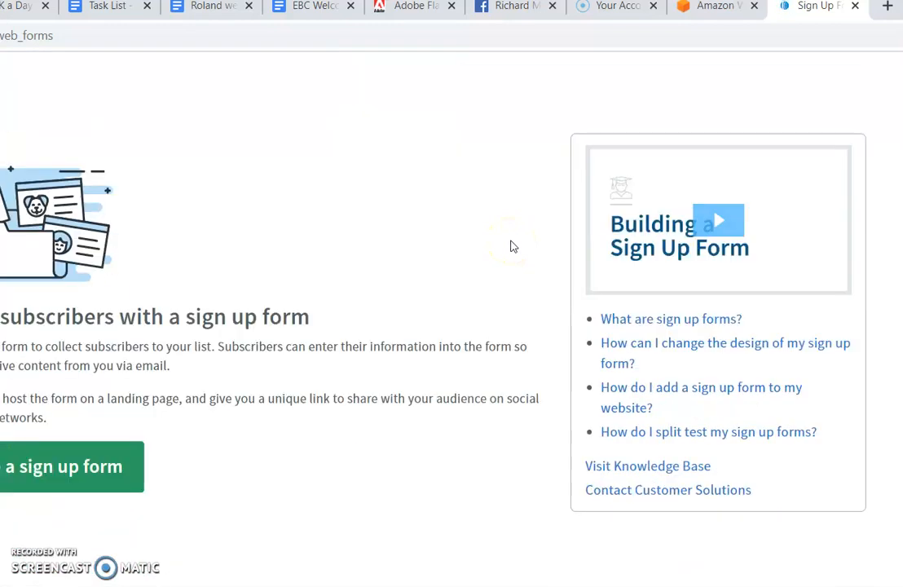
scroll(514, 246, up, 2)
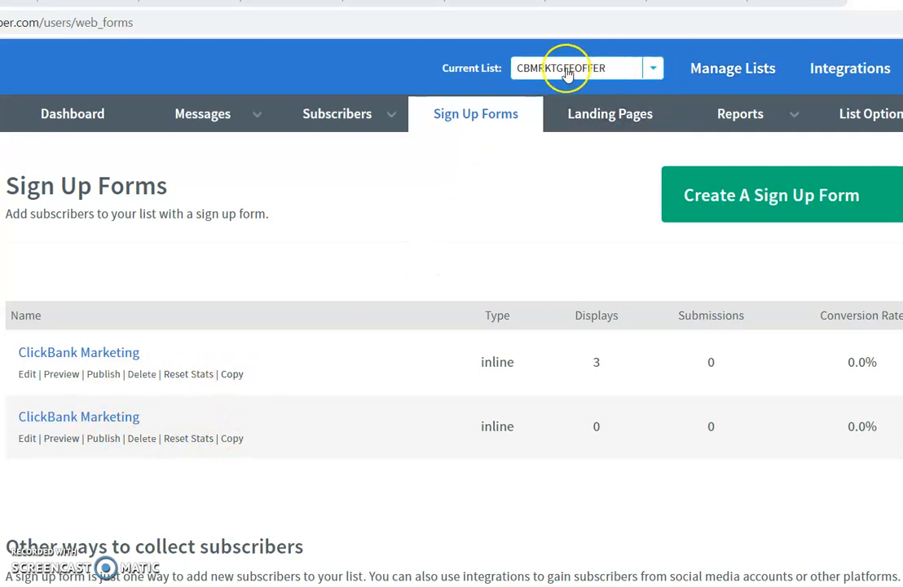
click(653, 70)
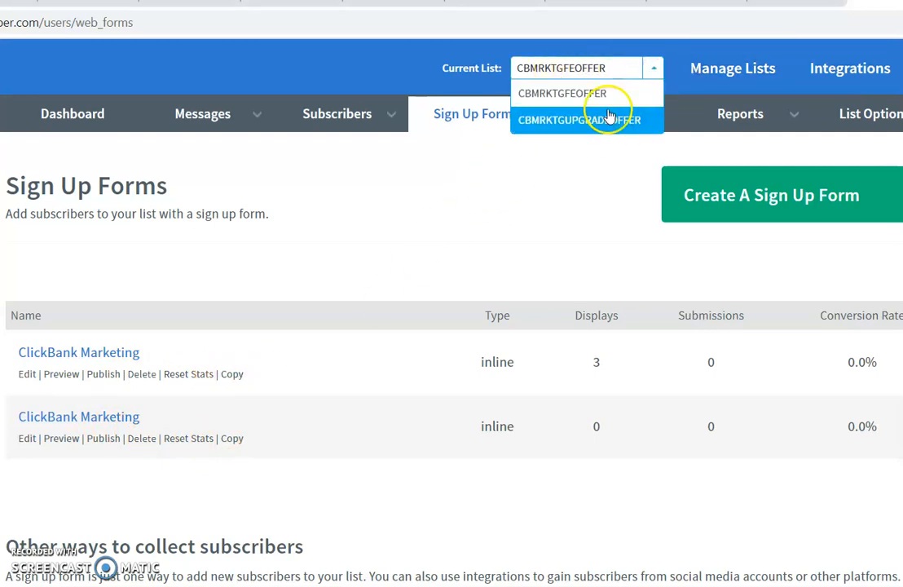
click(595, 121)
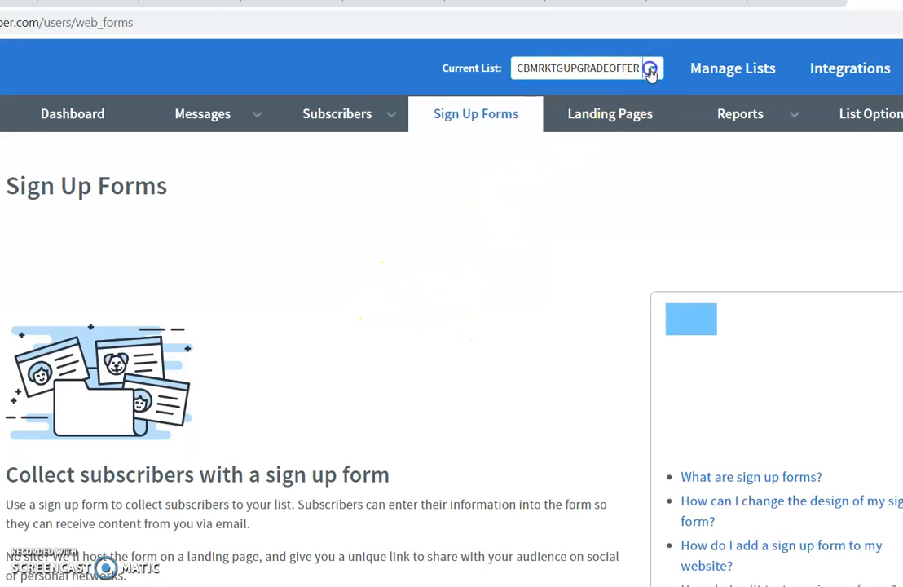
Set the current list to CBMRKTGFEOFFER to show its sign up forms
click(651, 72)
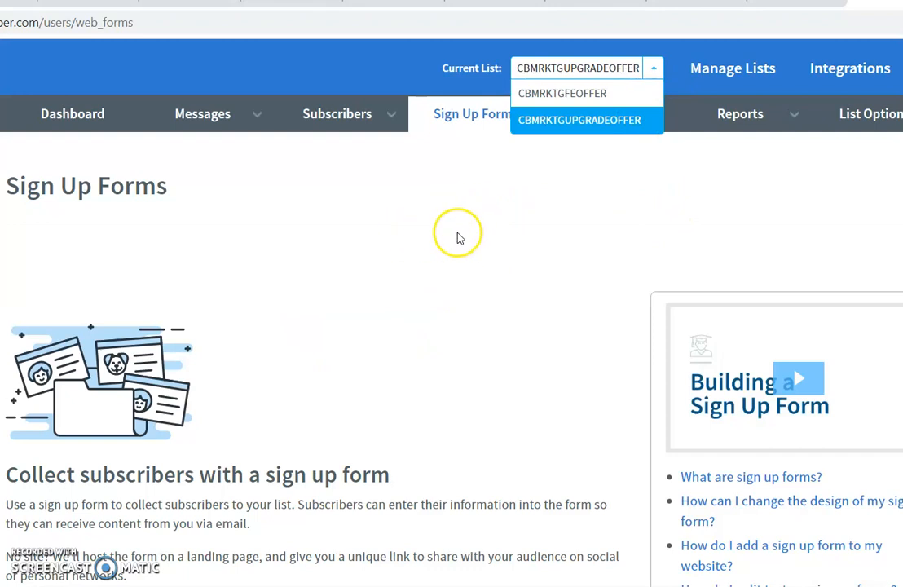
click(391, 236)
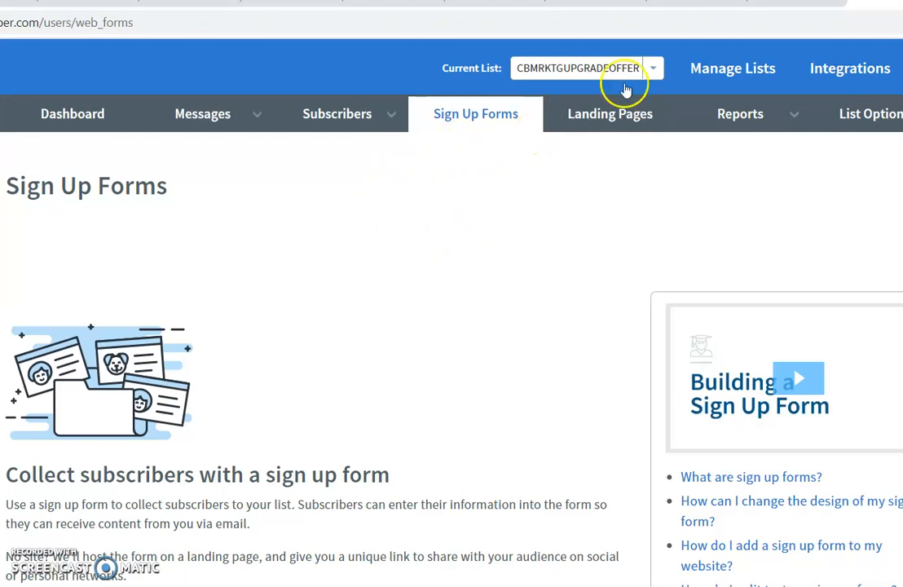
click(650, 68)
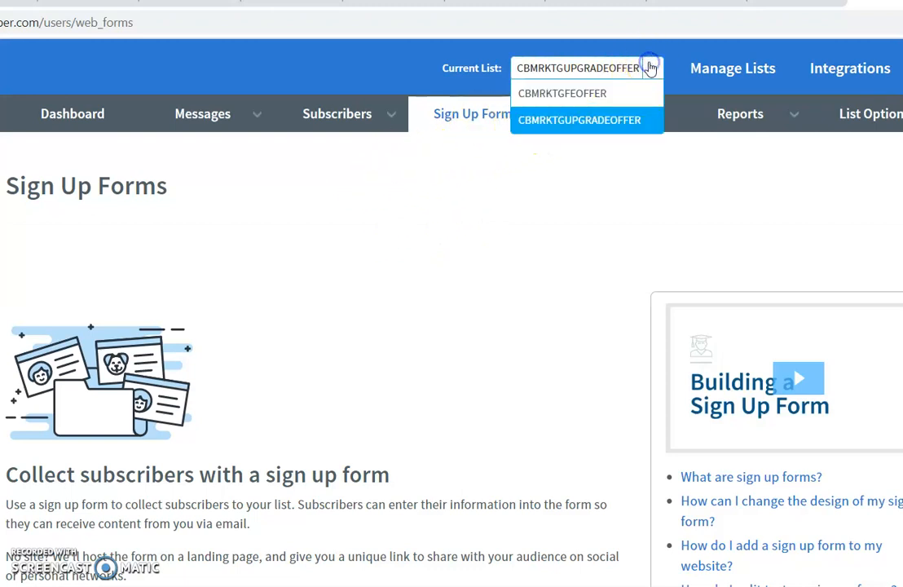
click(596, 94)
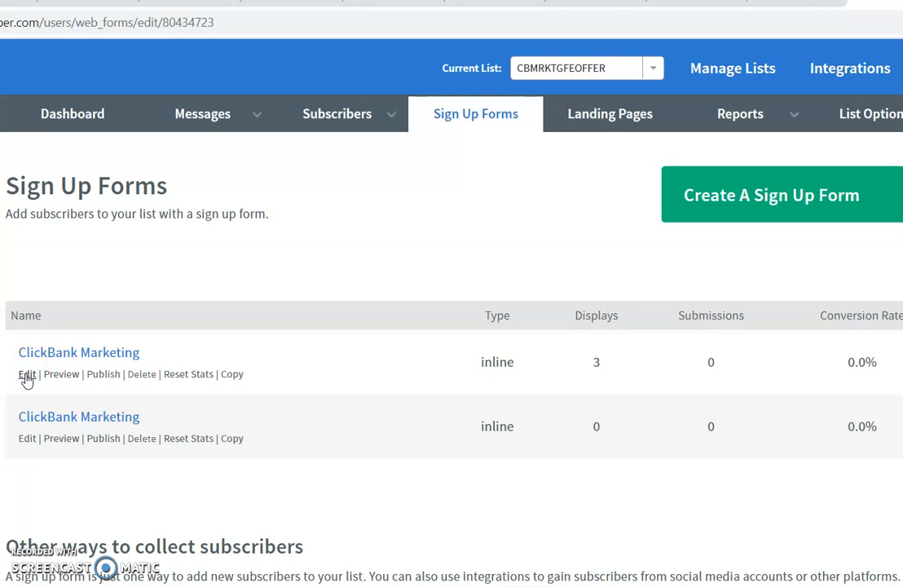
Open the first ClickBank Marketing sign up form for editing and review its design and fields
click(26, 374)
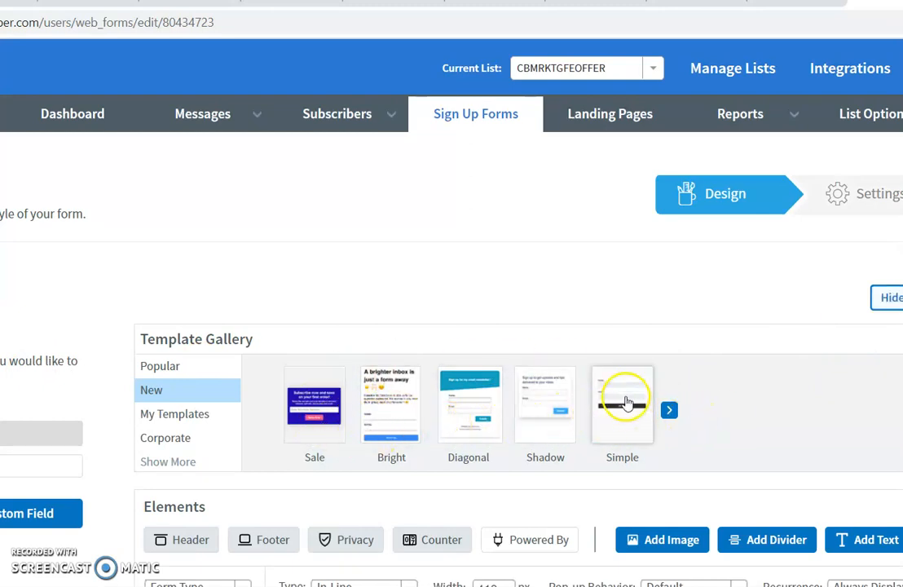
scroll(452, 309, down, 6)
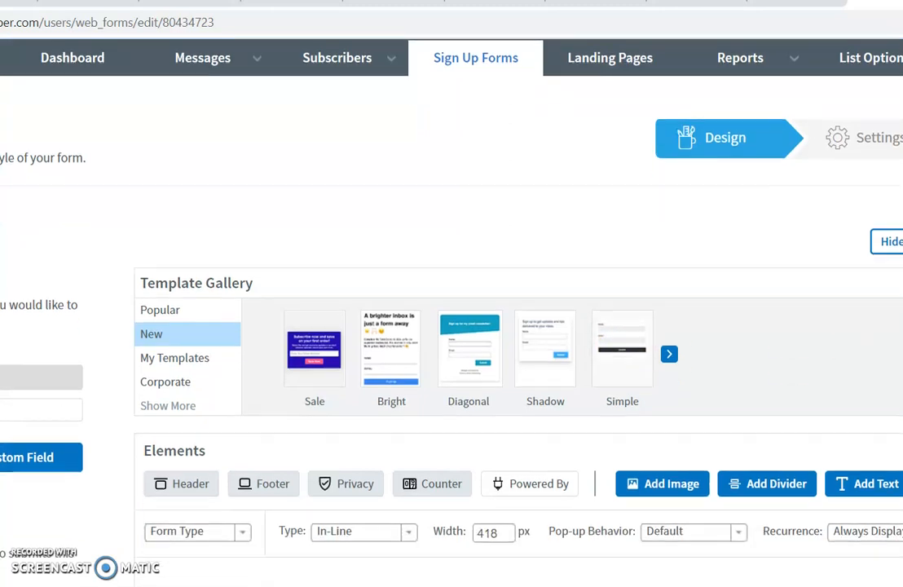
scroll(451, 310, down, 1)
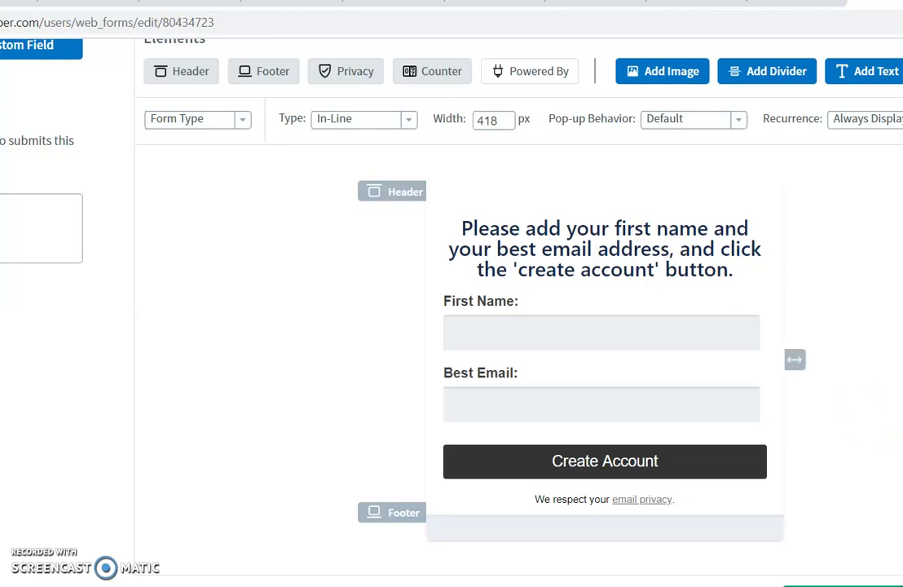
scroll(519, 313, up, 1)
scroll(519, 313, down, 1)
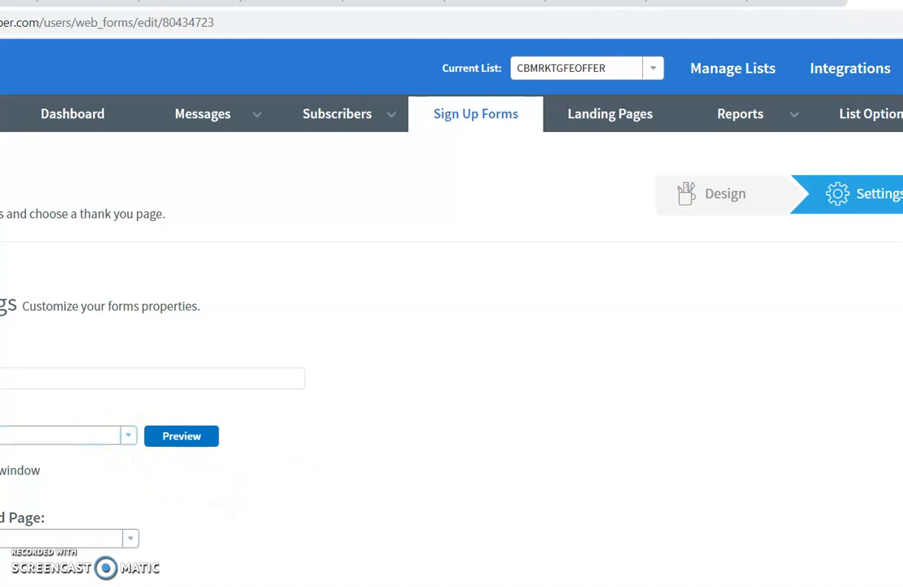
Reduce the browser from full screen to a resizable window and enlarge it until the form settings fit
key(super+Down)
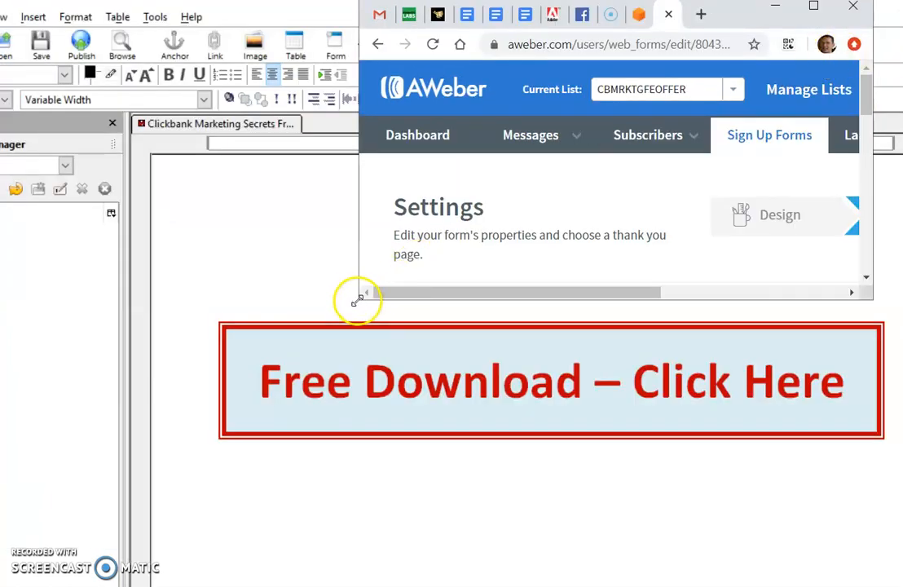
drag(360, 301, 0, 586)
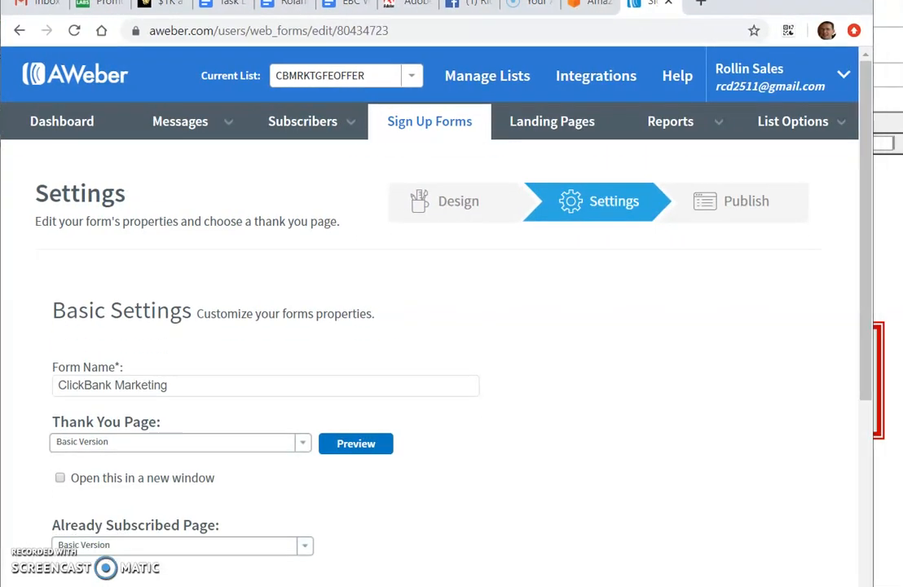
Try Custom Page as the form's thank you page and return the setting to Basic Version
click(304, 445)
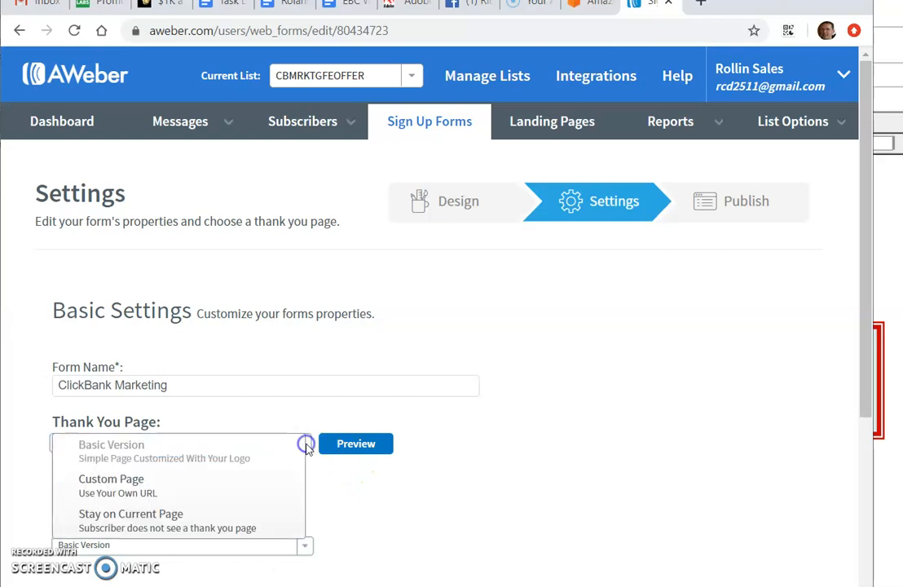
click(132, 487)
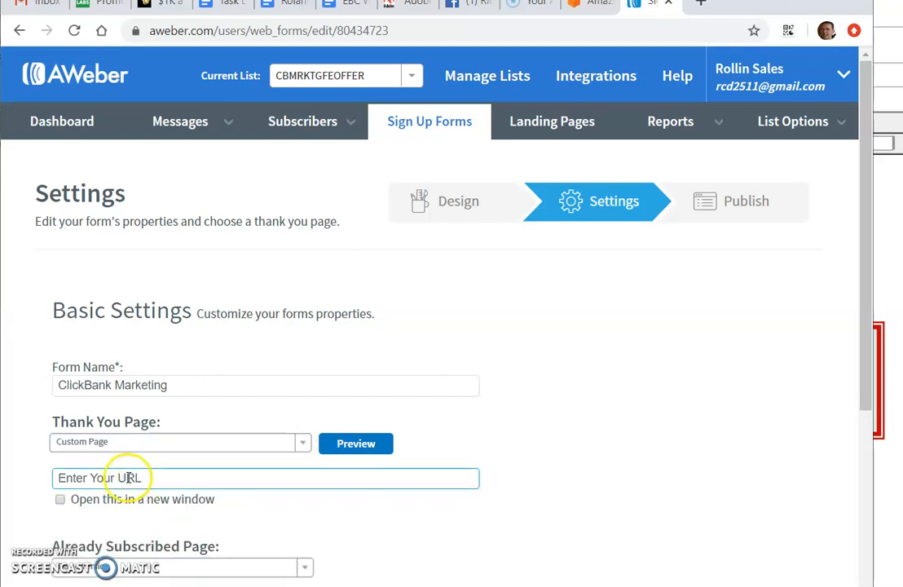
click(303, 442)
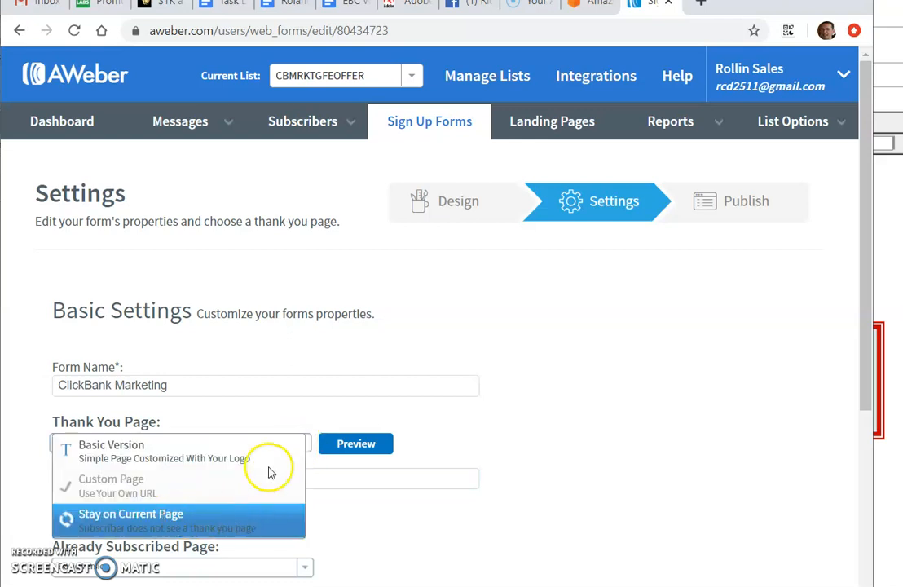
click(333, 480)
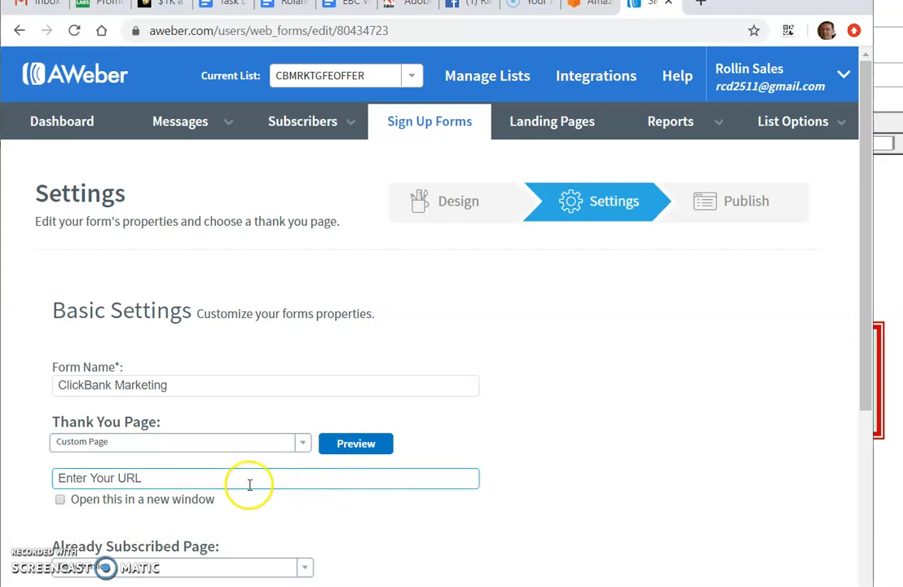
click(306, 447)
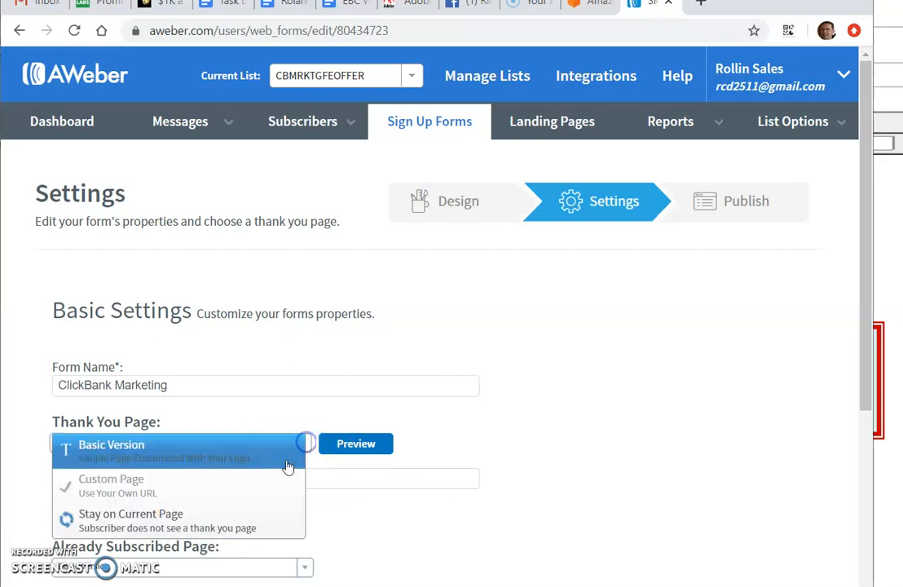
click(238, 459)
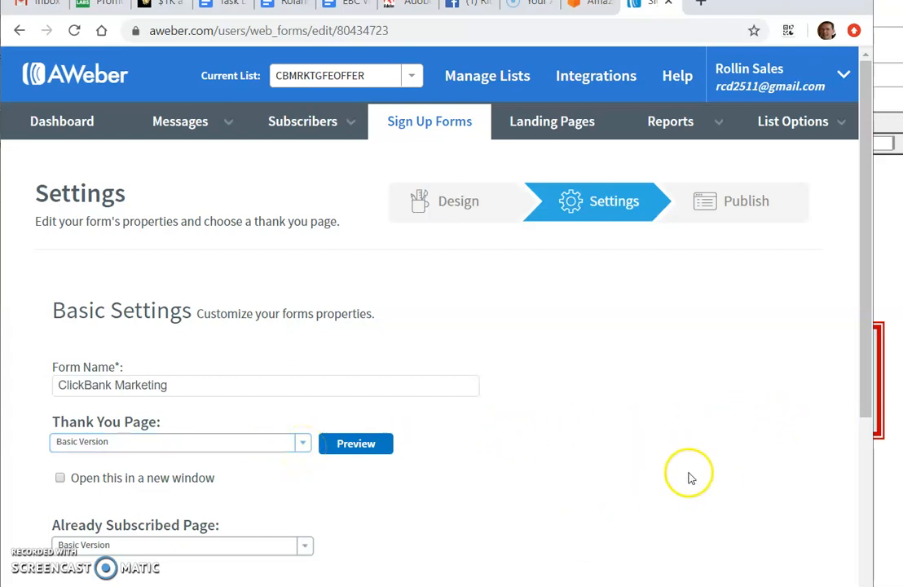
Proceed to the form's publishing stage and save the form
drag(860, 383, 810, 472)
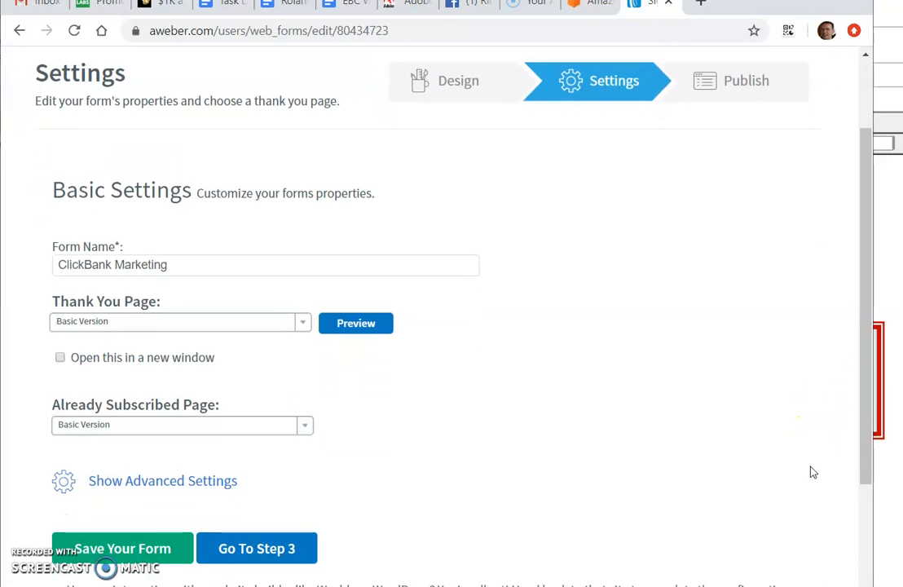
click(244, 549)
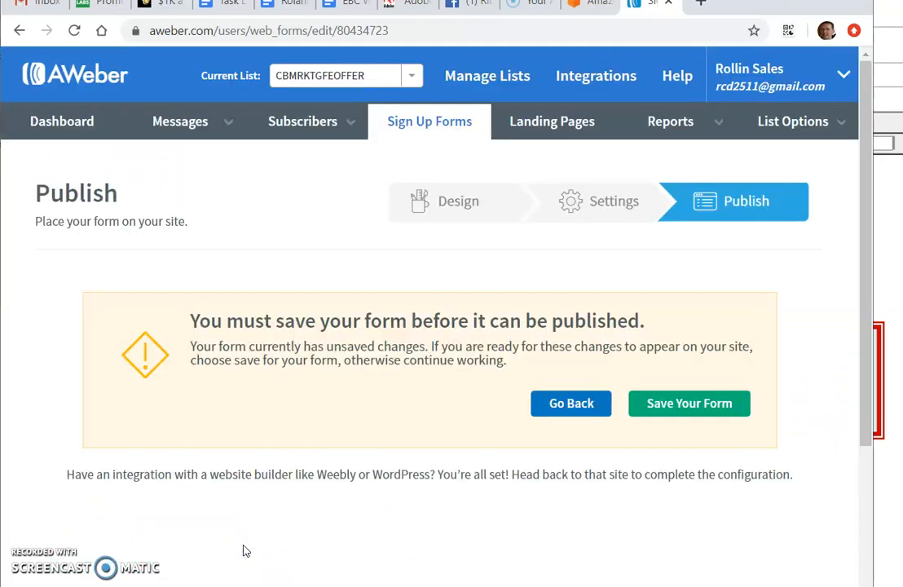
click(657, 406)
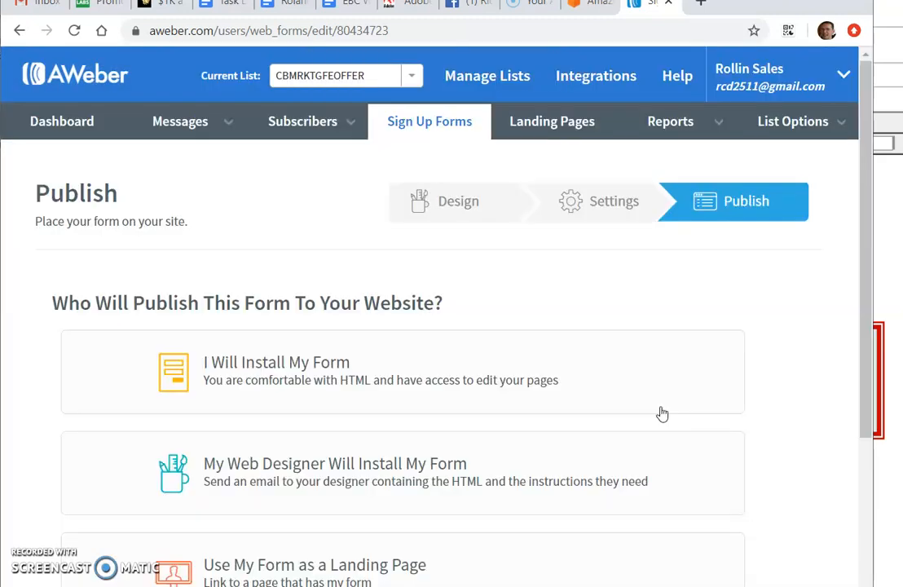
Choose to use the form as a landing page to get its link, and switch to the web page editor
drag(868, 353, 862, 417)
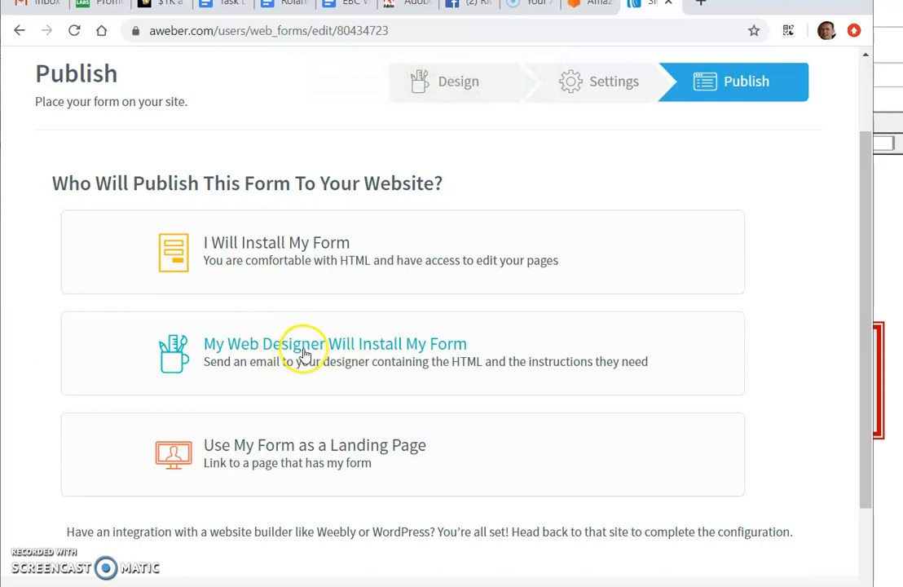
click(296, 450)
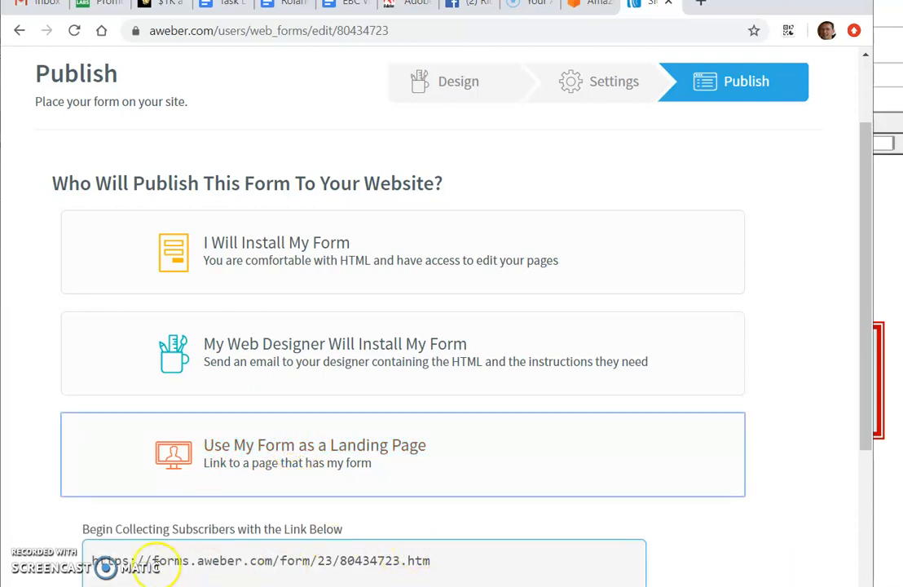
click(91, 561)
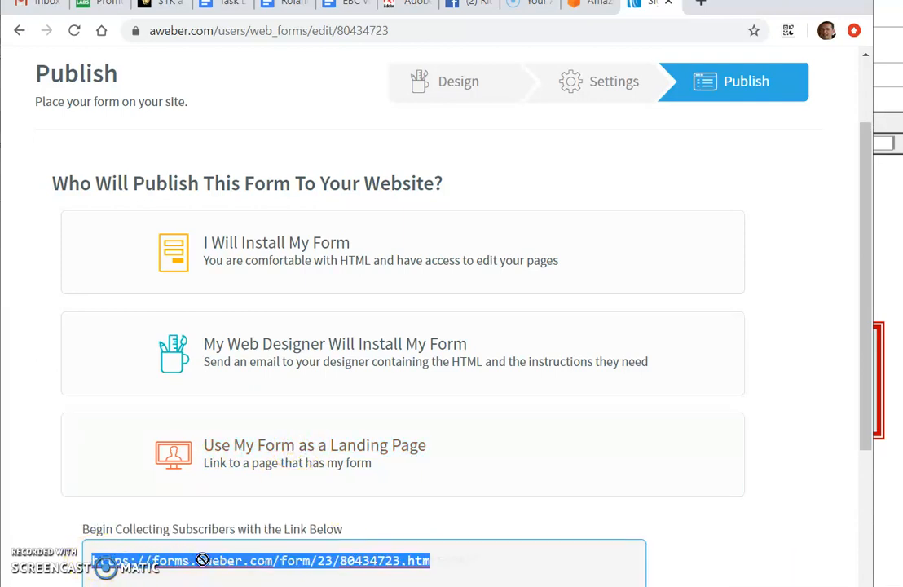
click(316, 561)
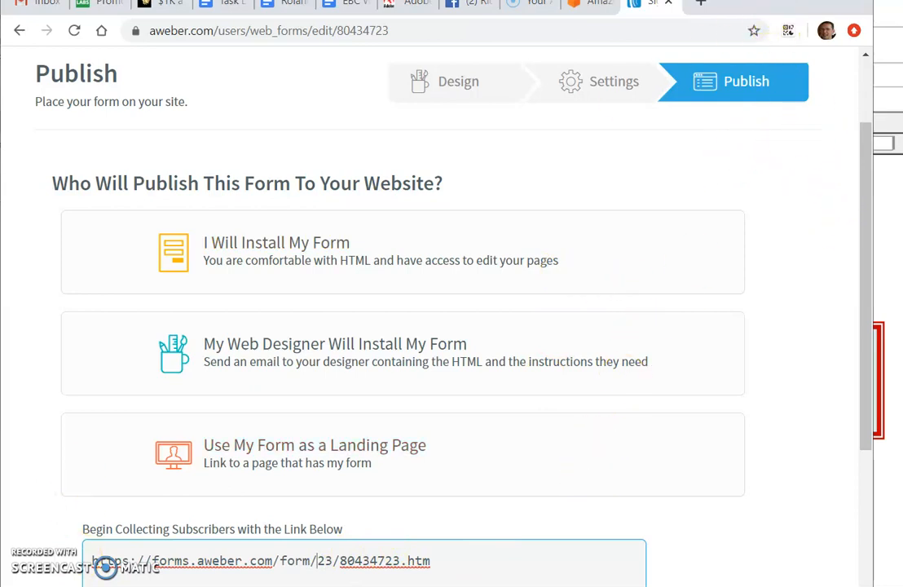
key(alt+Tab)
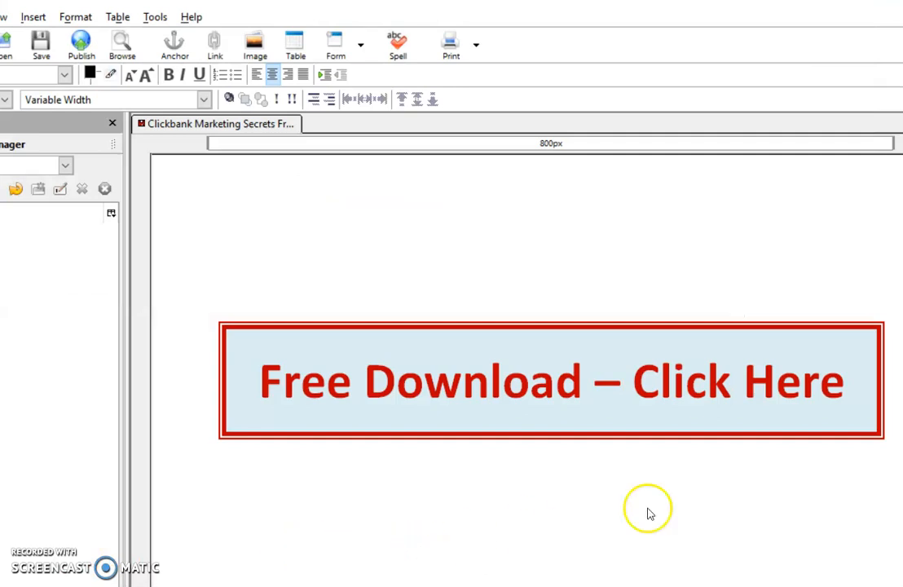
Link the first Free Download image to the copied AWeber form address ending in aweber.com/form/23/80434723.htm
scroll(527, 369, up, 6)
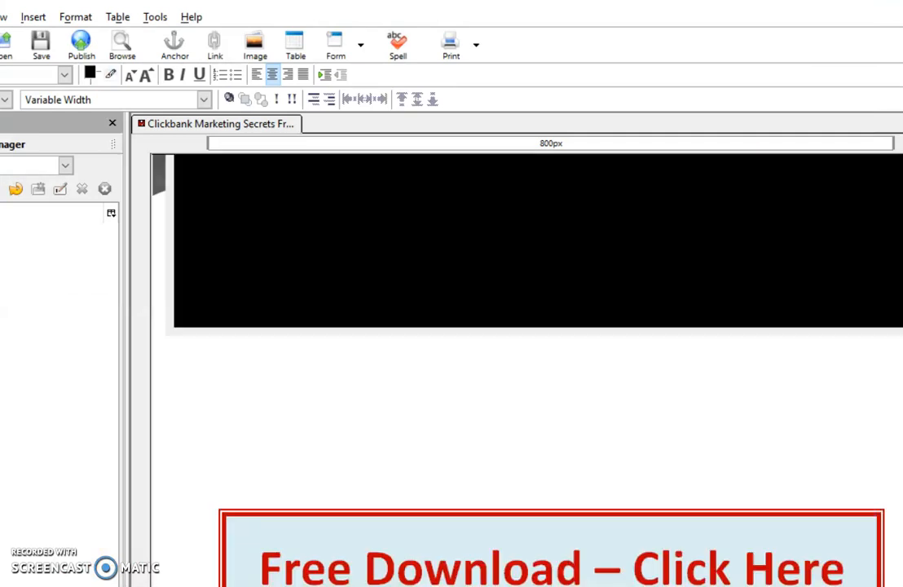
scroll(527, 370, down, 5)
scroll(526, 369, down, 2)
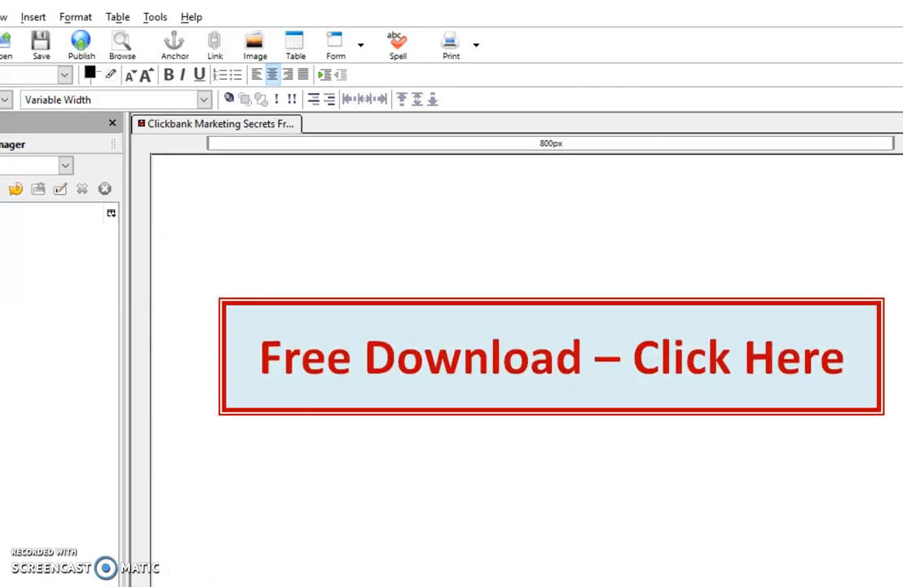
click(514, 363)
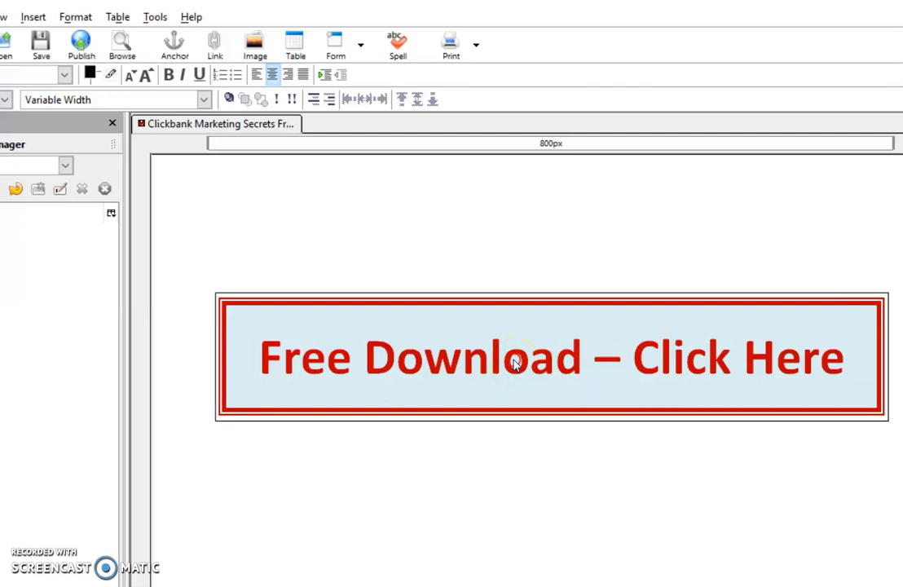
right_click(515, 363)
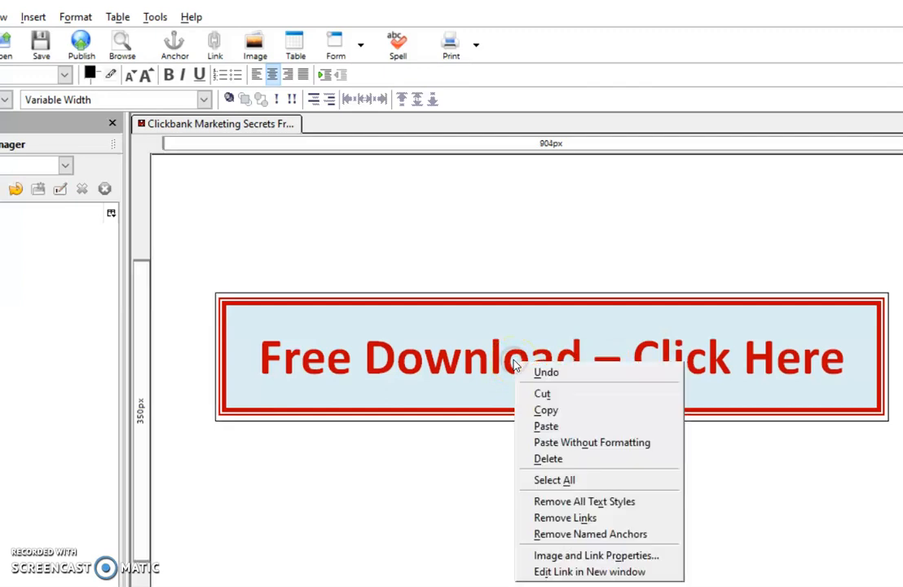
click(551, 555)
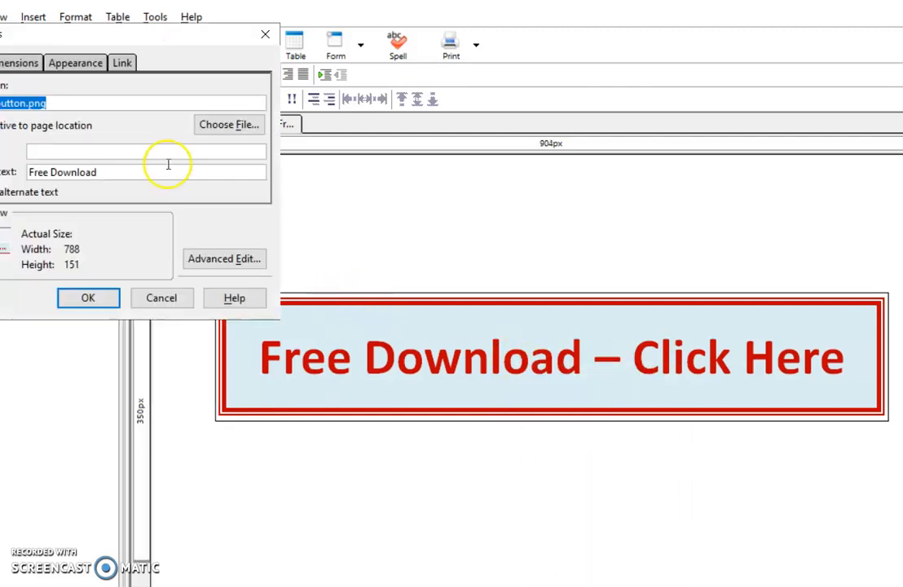
click(122, 62)
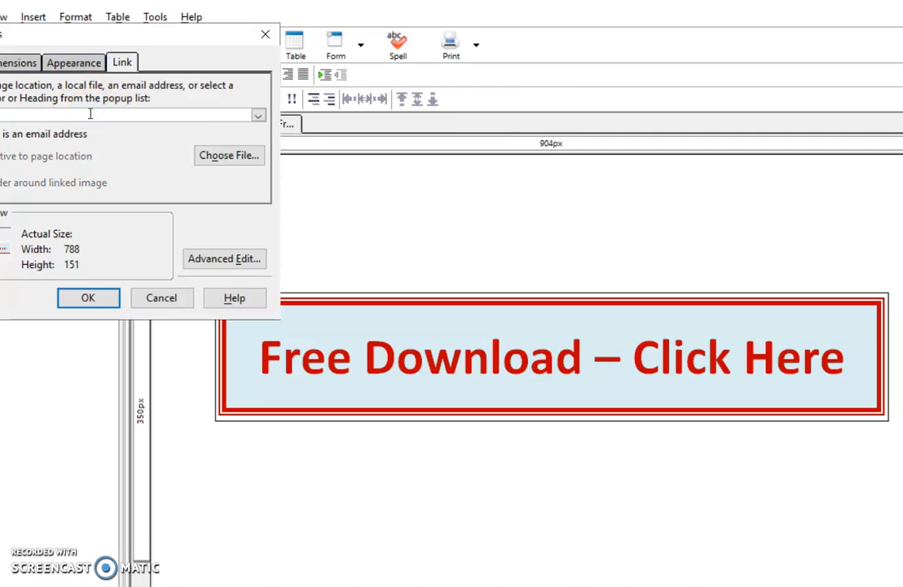
key(ctrl+v)
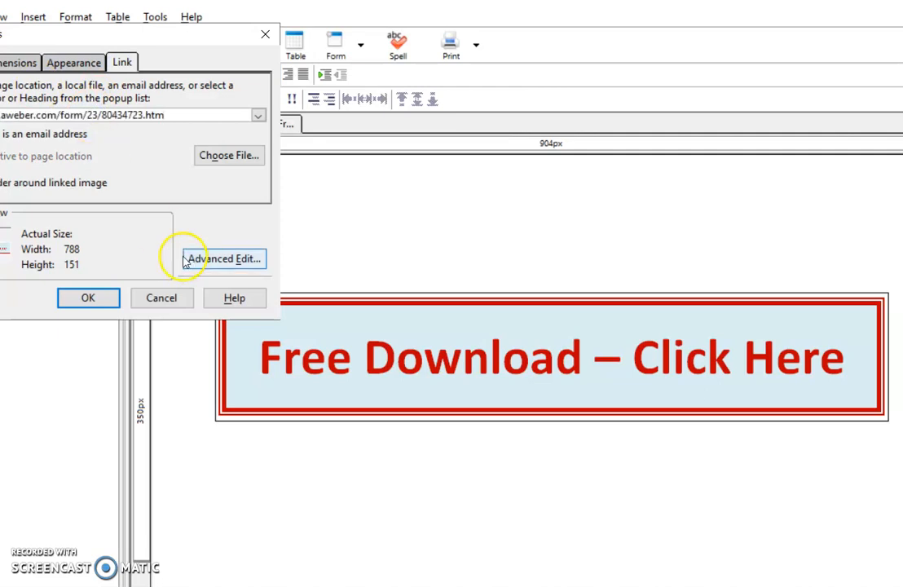
click(89, 297)
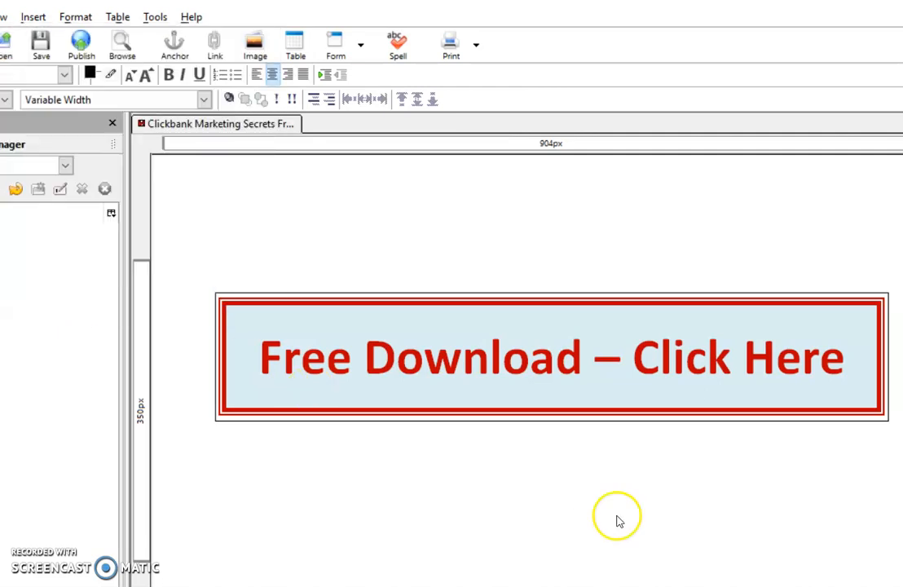
Enter the copied AWeber form address as the link of the Free Download image below the INSTANT ACCESS line
scroll(526, 326, down, 20)
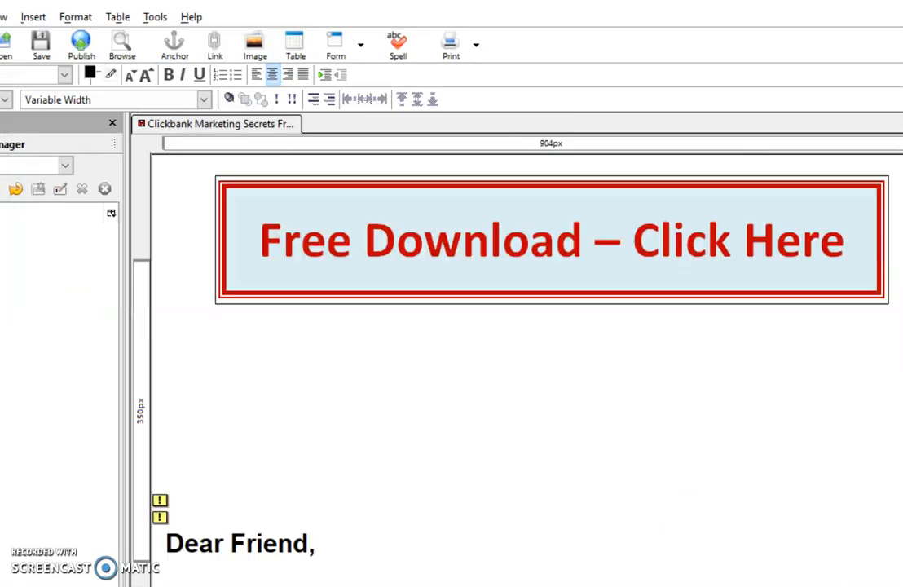
scroll(526, 367, down, 20)
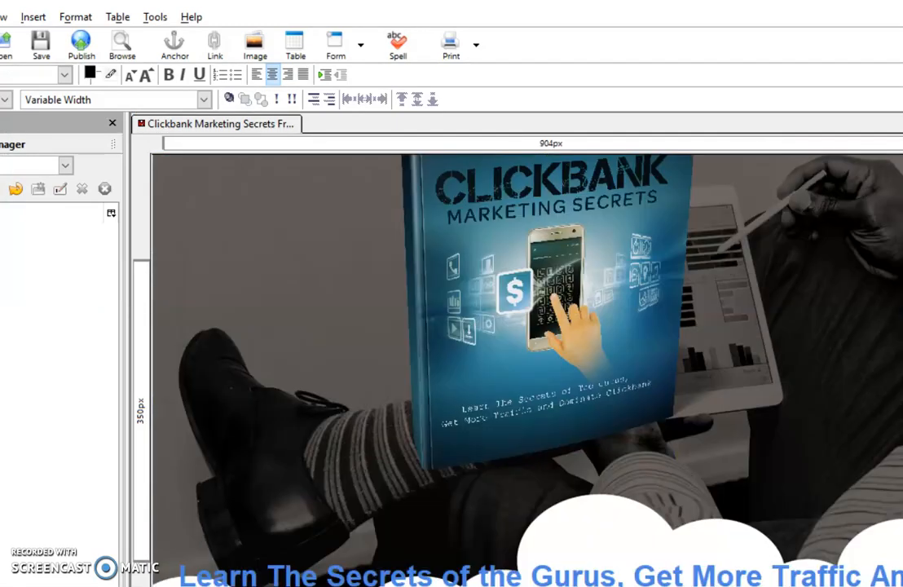
scroll(526, 366, down, 20)
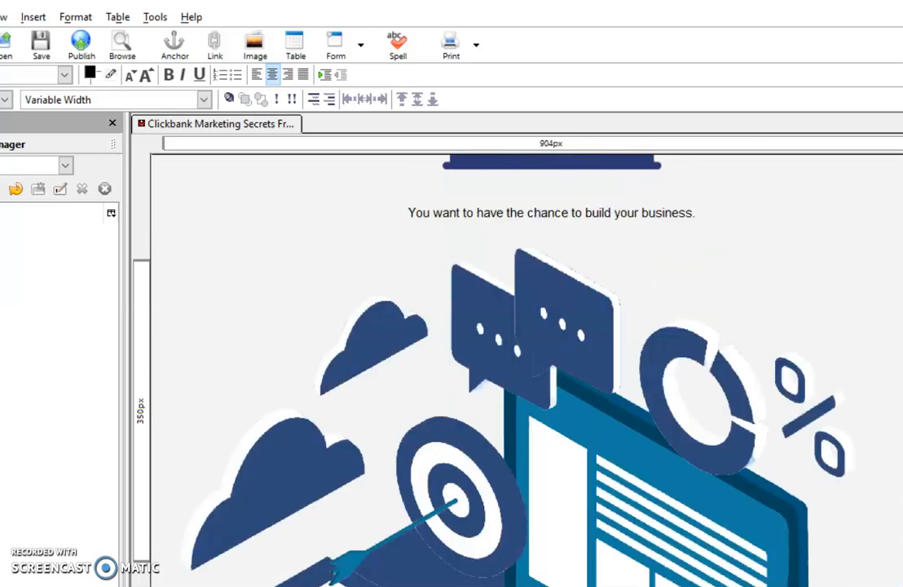
scroll(527, 326, up, 1)
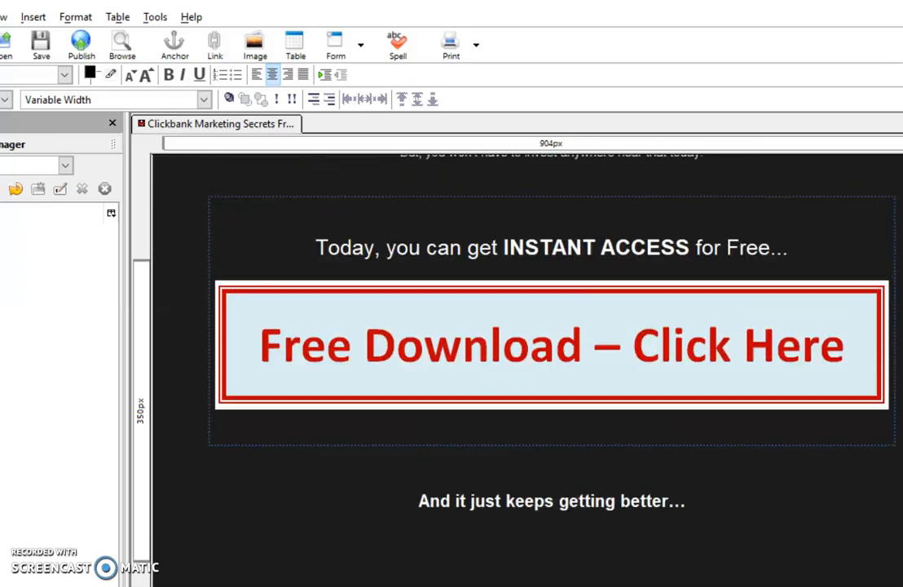
right_click(542, 363)
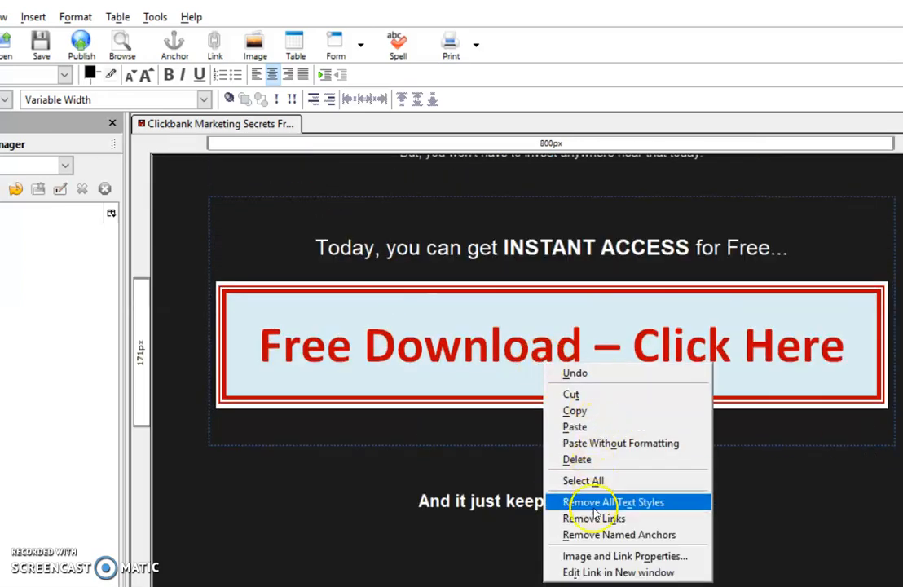
click(593, 556)
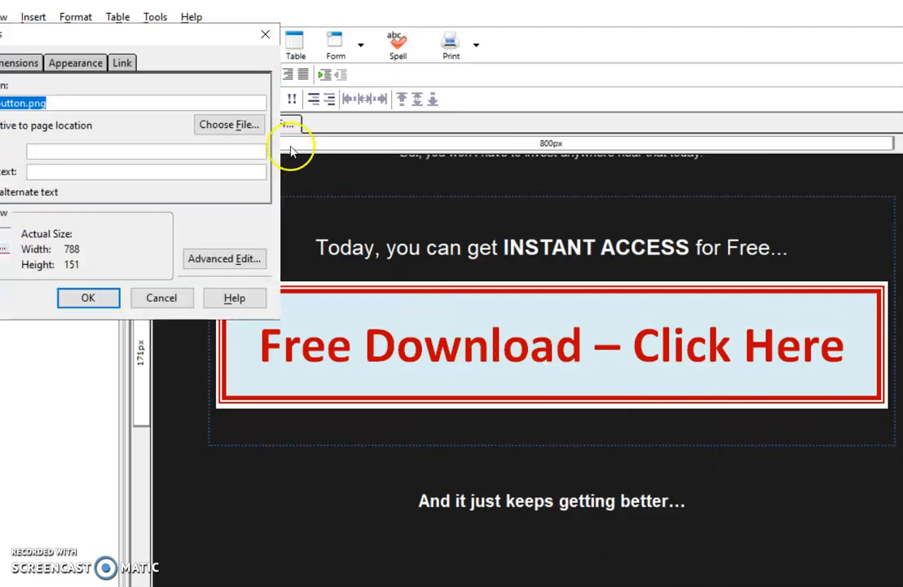
click(122, 62)
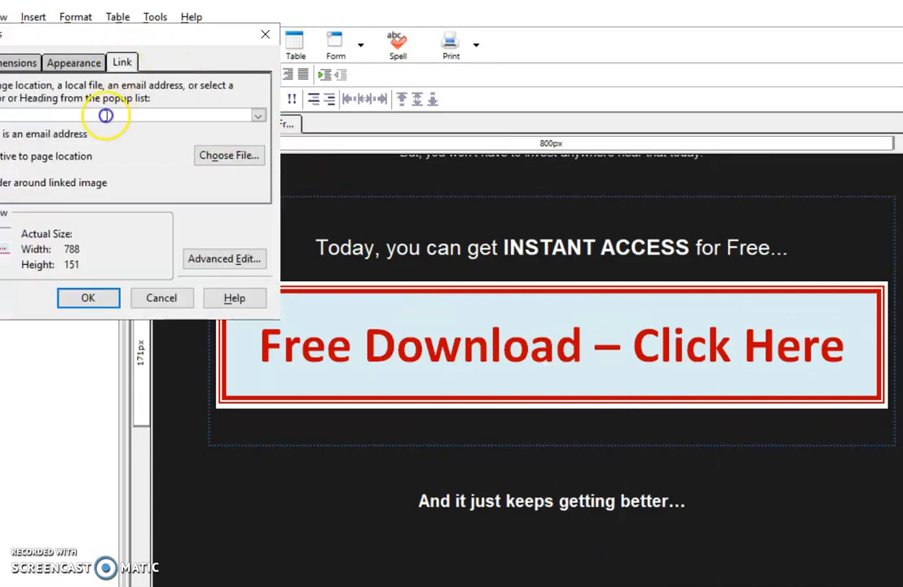
key(ctrl+v)
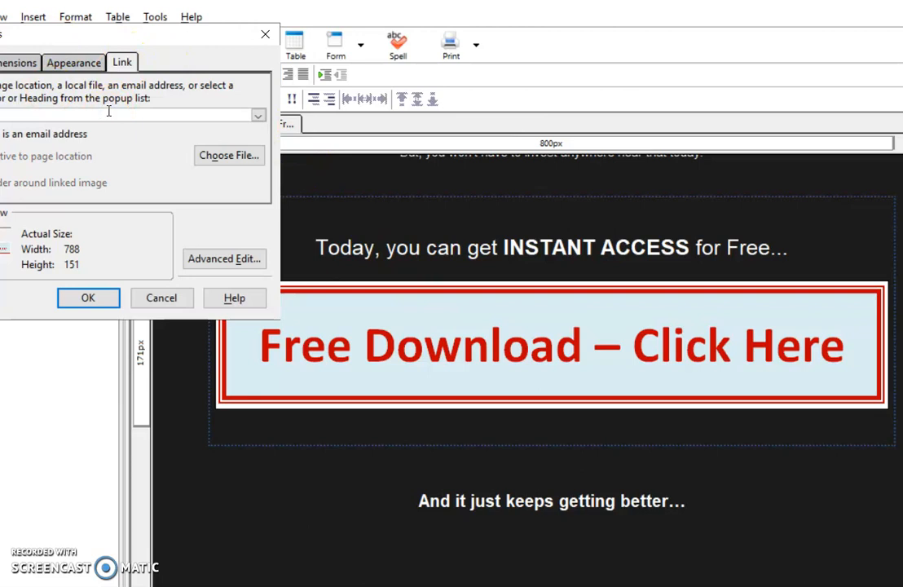
Give the second button image the alternate text "Free Download", apply its properties and save the page
click(88, 297)
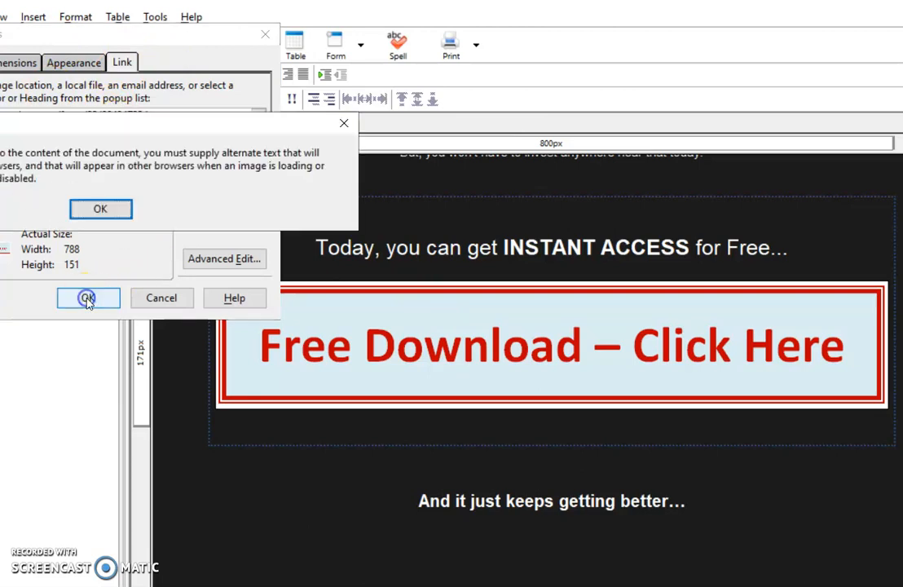
click(100, 211)
click(95, 173)
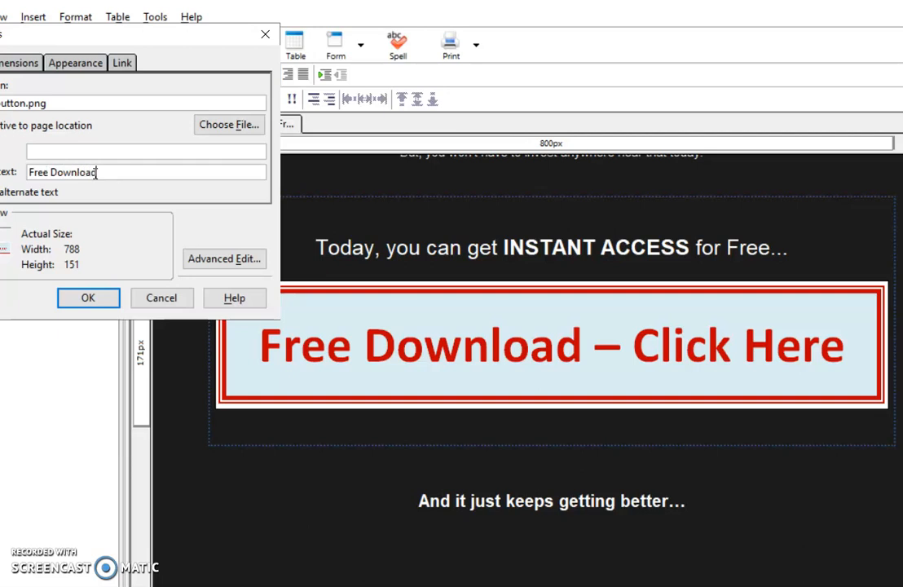
click(89, 299)
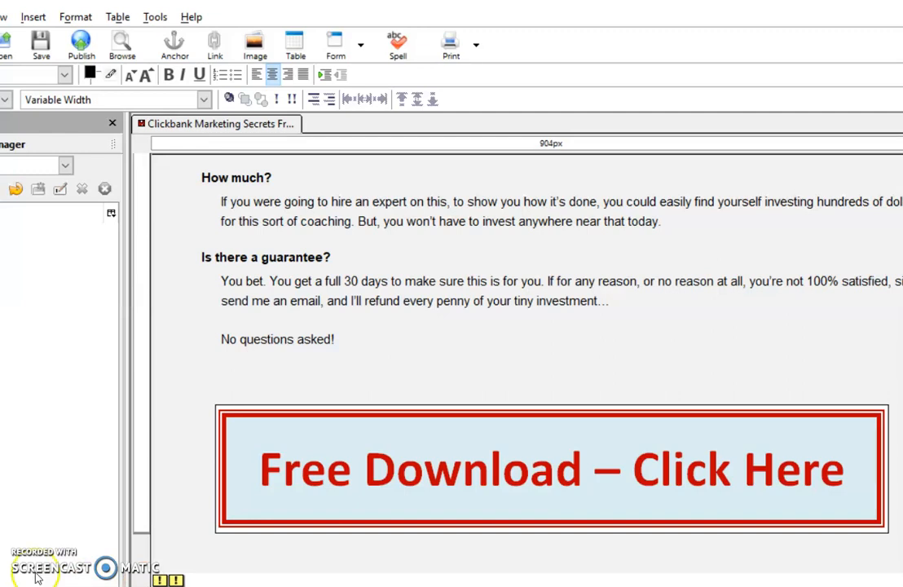
click(41, 42)
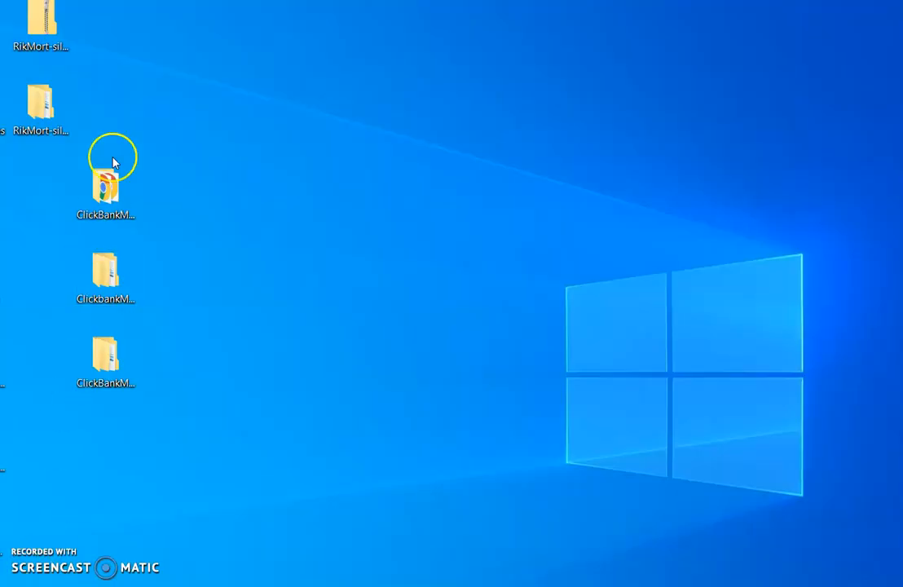
From the desktop, open the PP folder inside the Upgrade folder of ClickBankMarketingSecrets
double_click(40, 105)
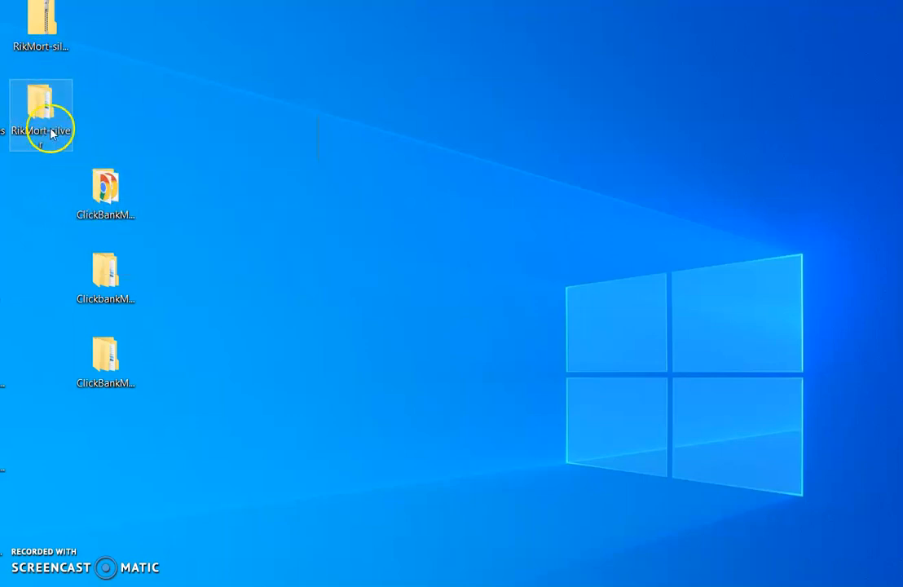
double_click(101, 187)
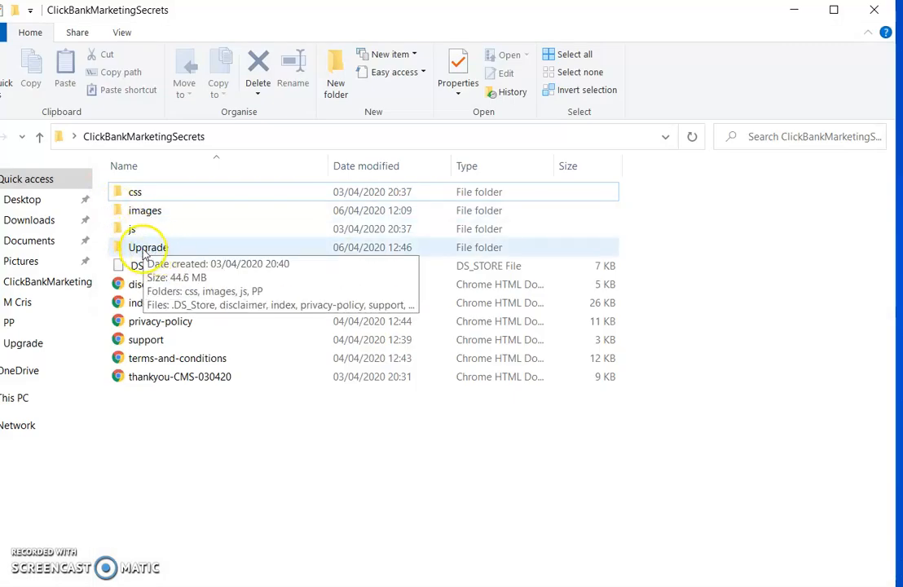
double_click(142, 249)
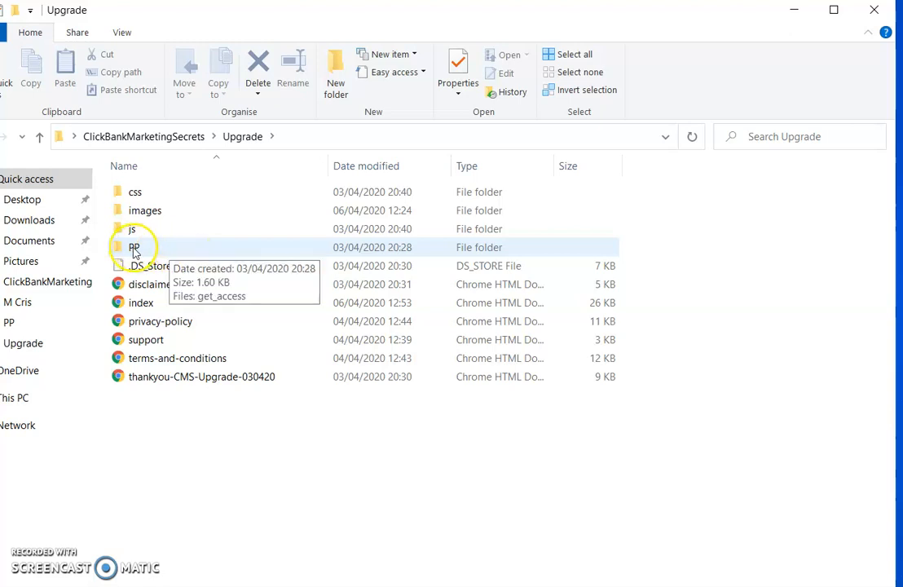
double_click(134, 248)
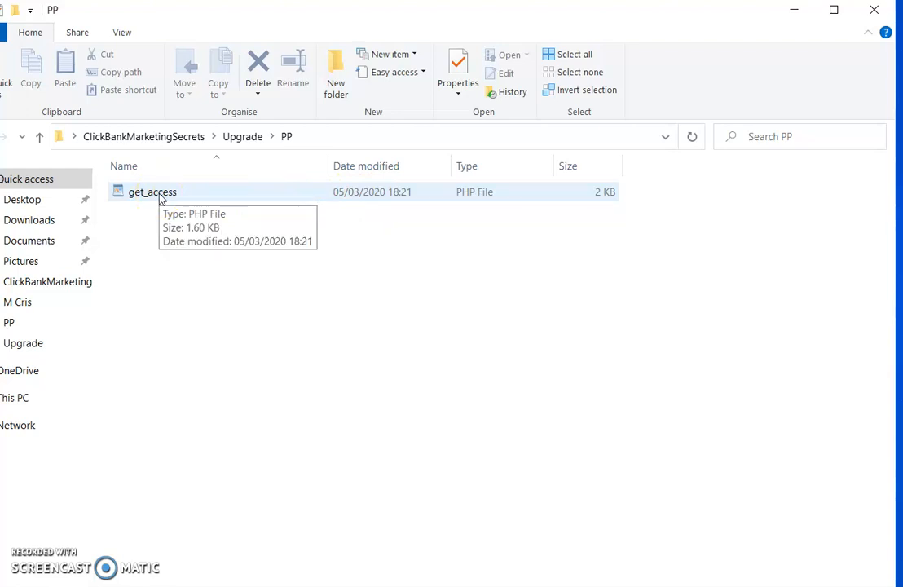
Open the get_access PHP file in WordPad without making it the default app for .php files
click(184, 197)
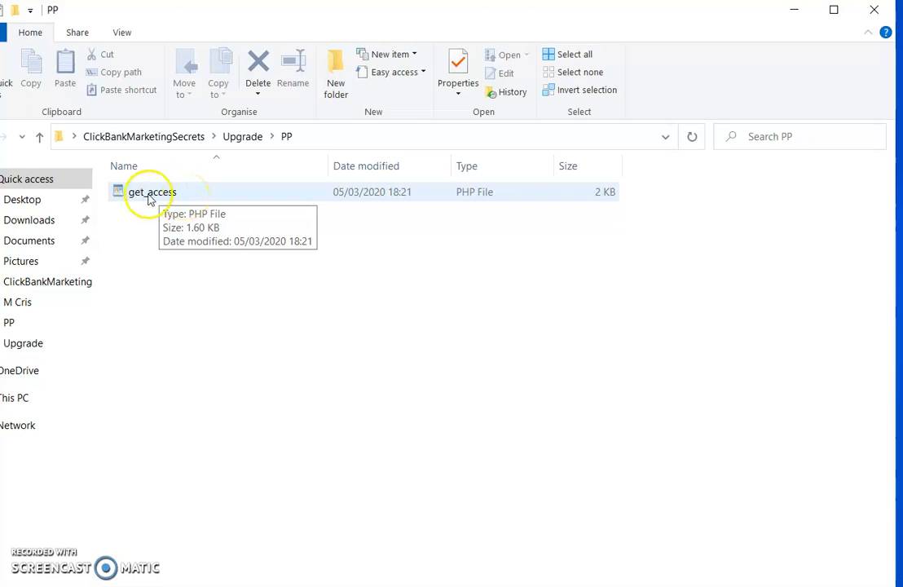
right_click(153, 196)
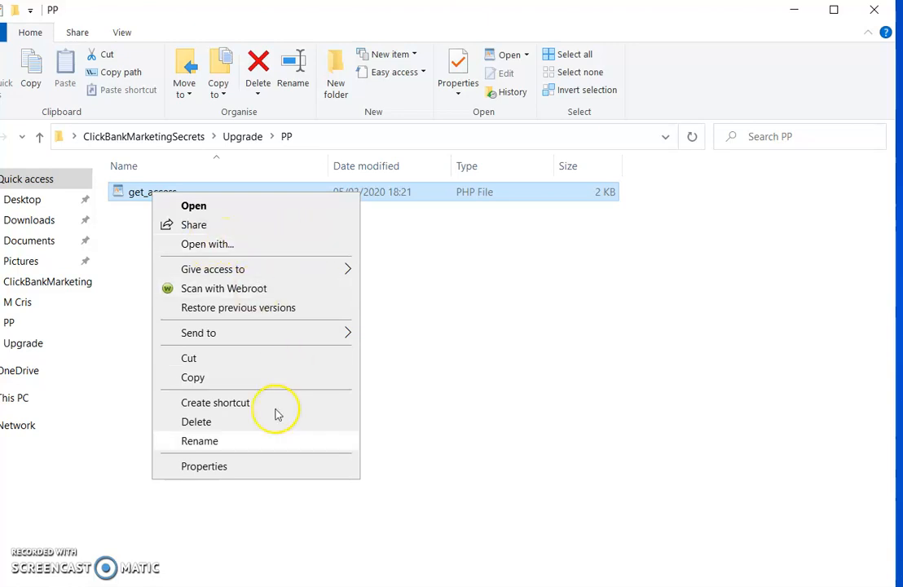
click(62, 585)
click(147, 198)
right_click(149, 195)
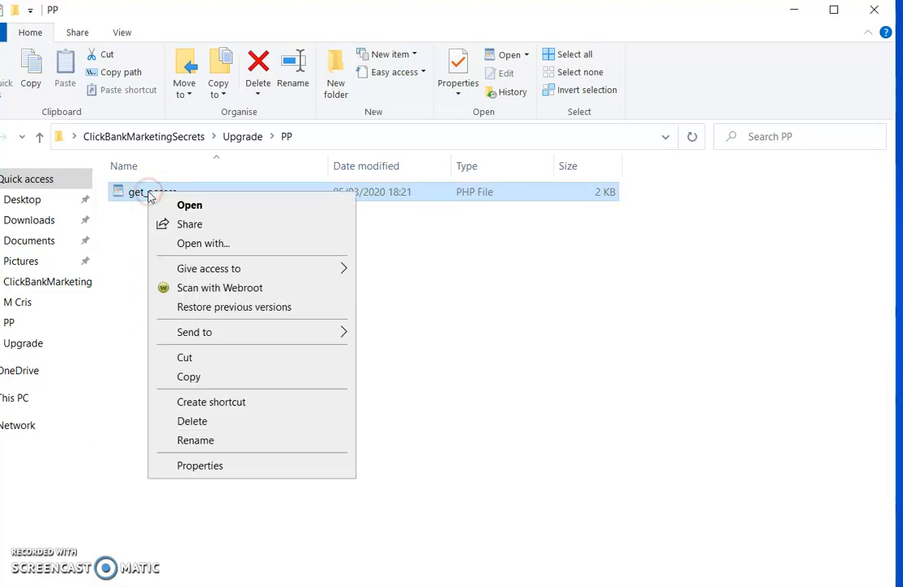
click(204, 243)
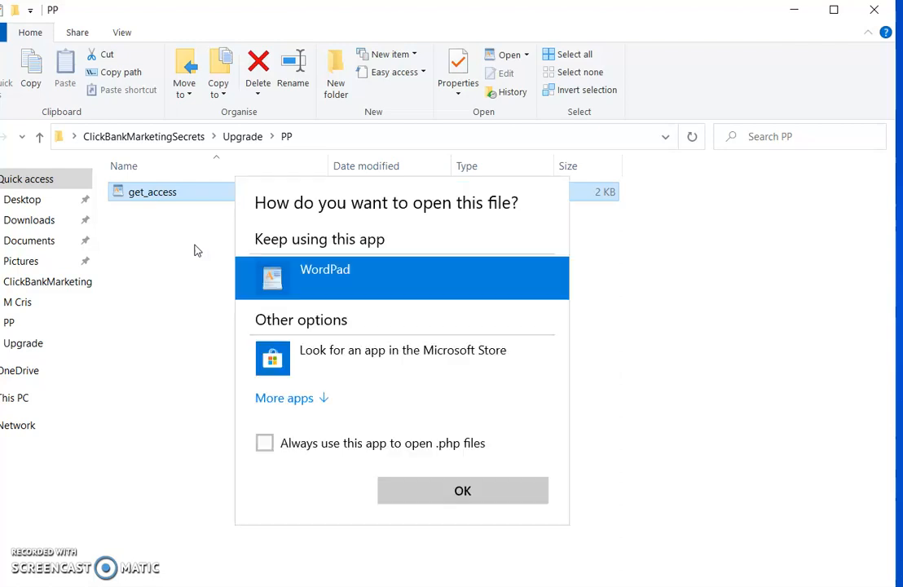
click(324, 274)
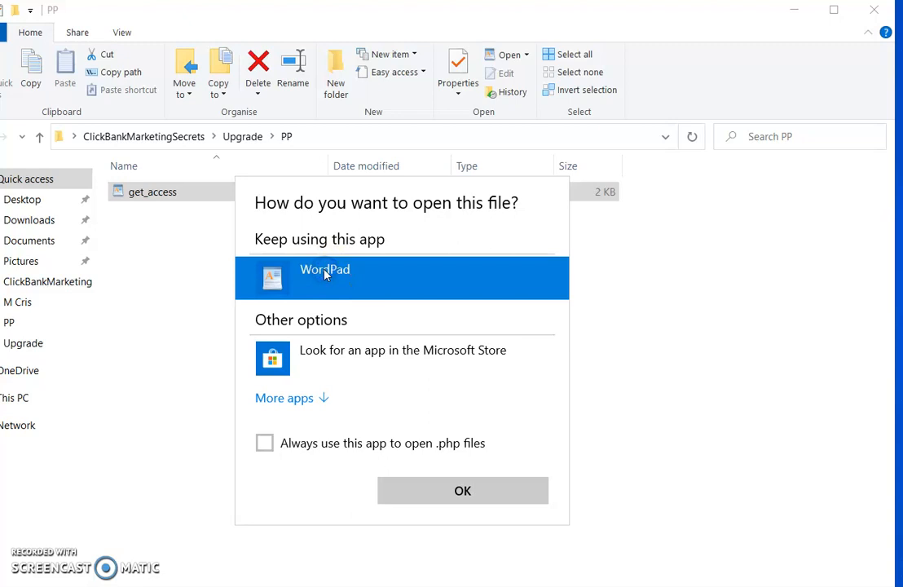
click(461, 492)
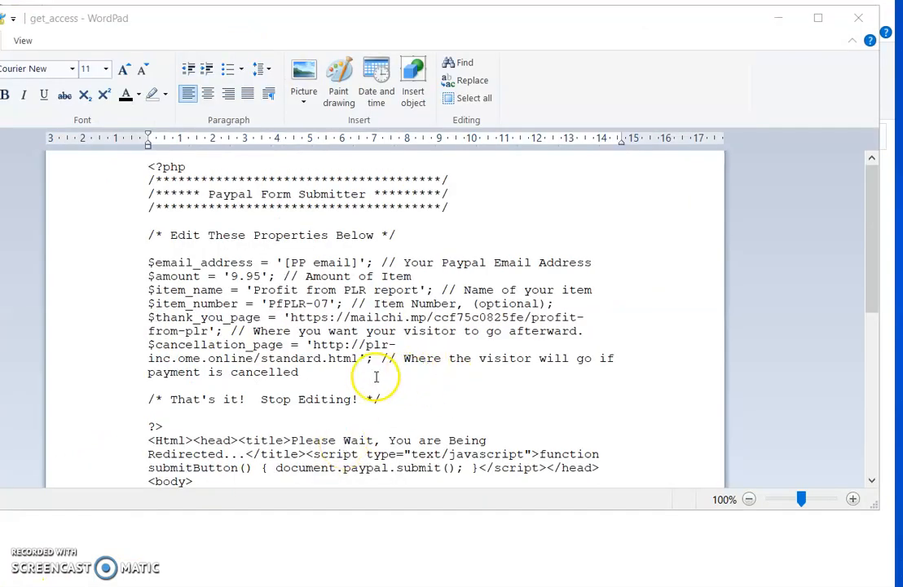
Examine the editable PayPal properties in the script between the "Edit These Properties Below" and "Stop Editing!" comment lines
click(143, 234)
drag(142, 234, 407, 233)
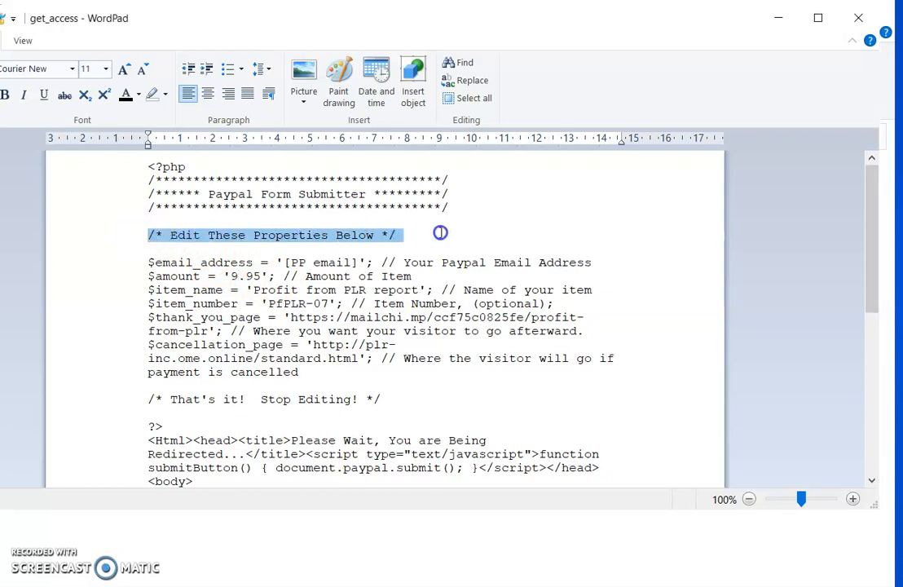
click(145, 400)
drag(176, 397, 401, 397)
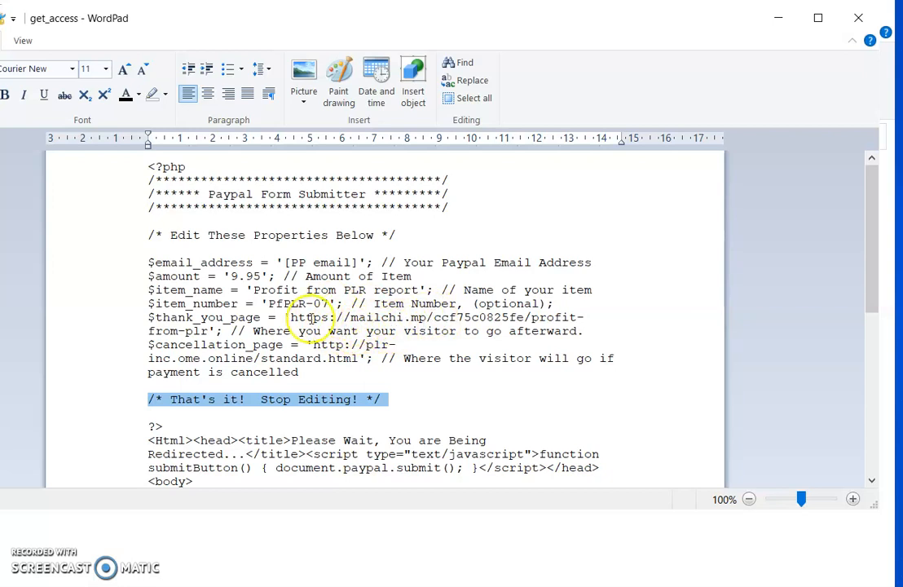
click(389, 380)
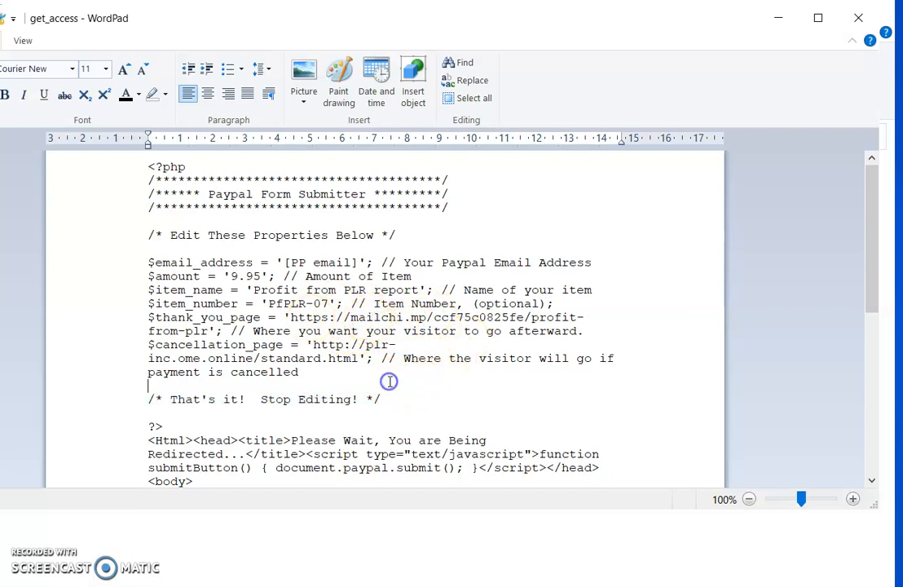